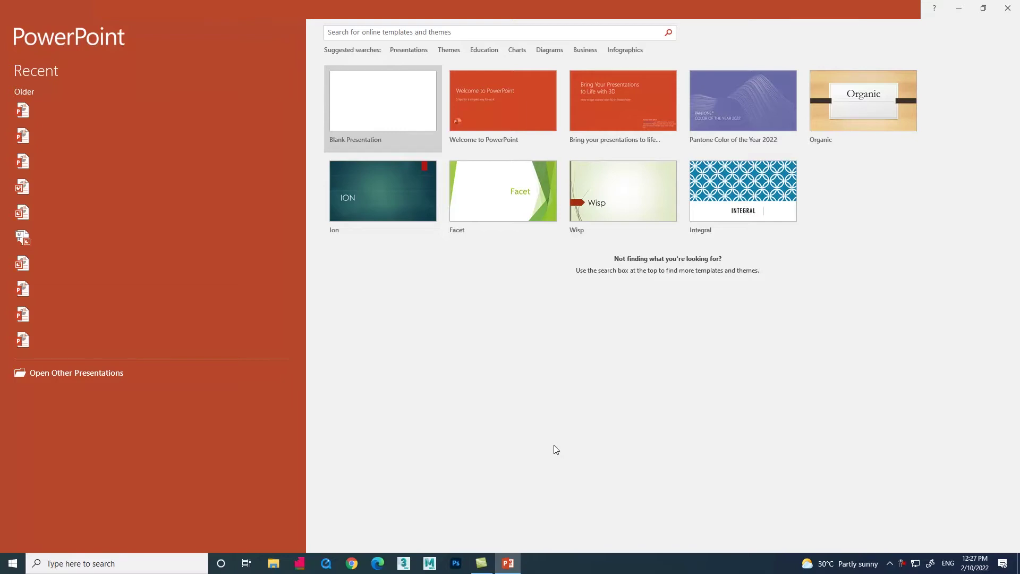
Start a blank presentation and delete its title and subtitle placeholders
left_click(372, 126)
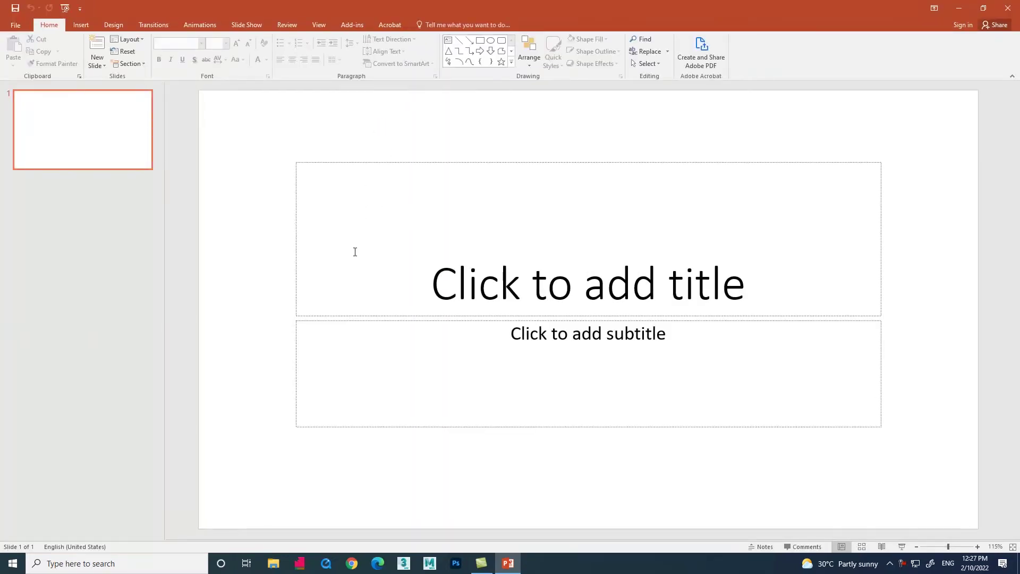
left_click(317, 162)
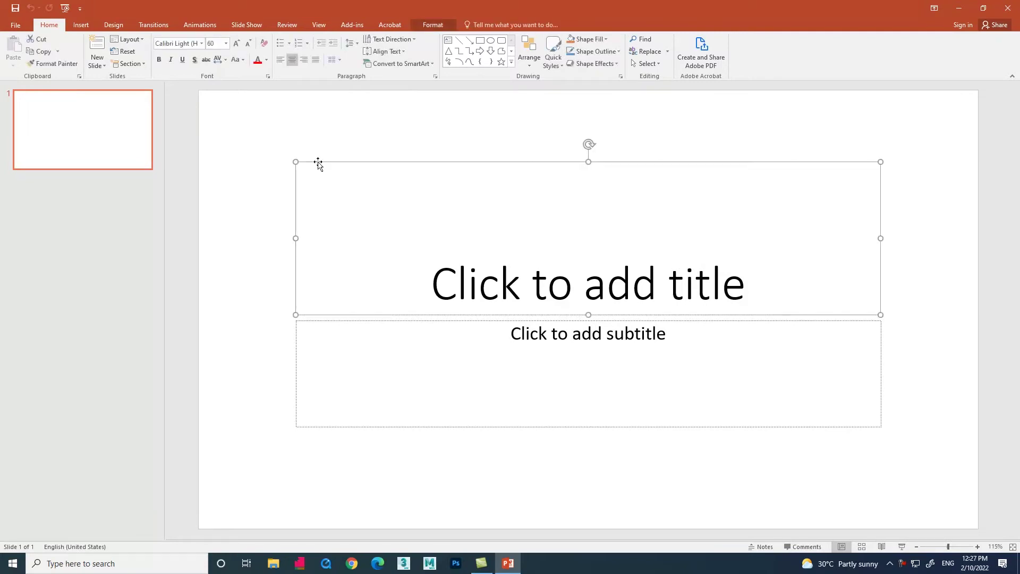
key("Delete")
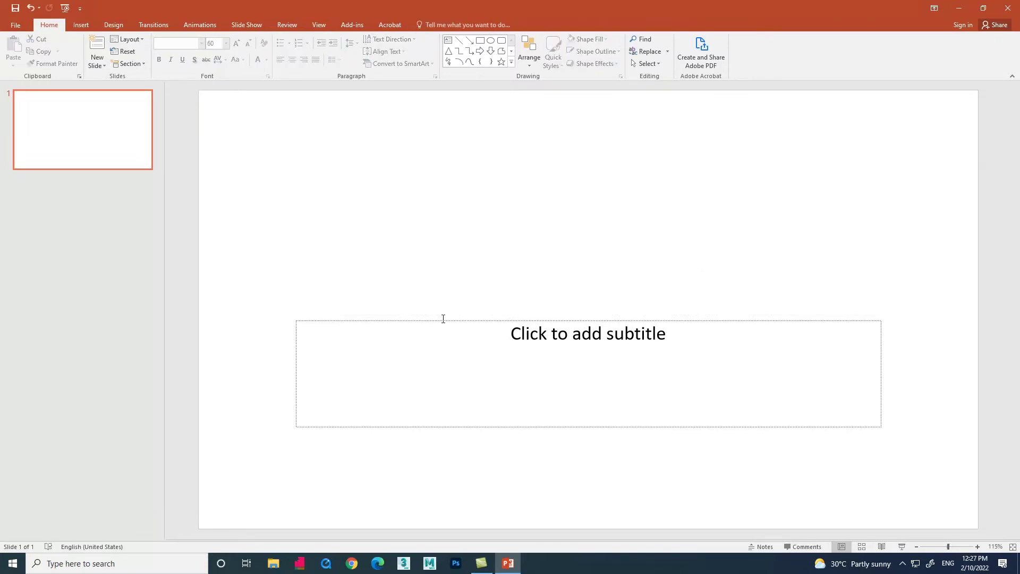
left_click(430, 321)
key("Delete")
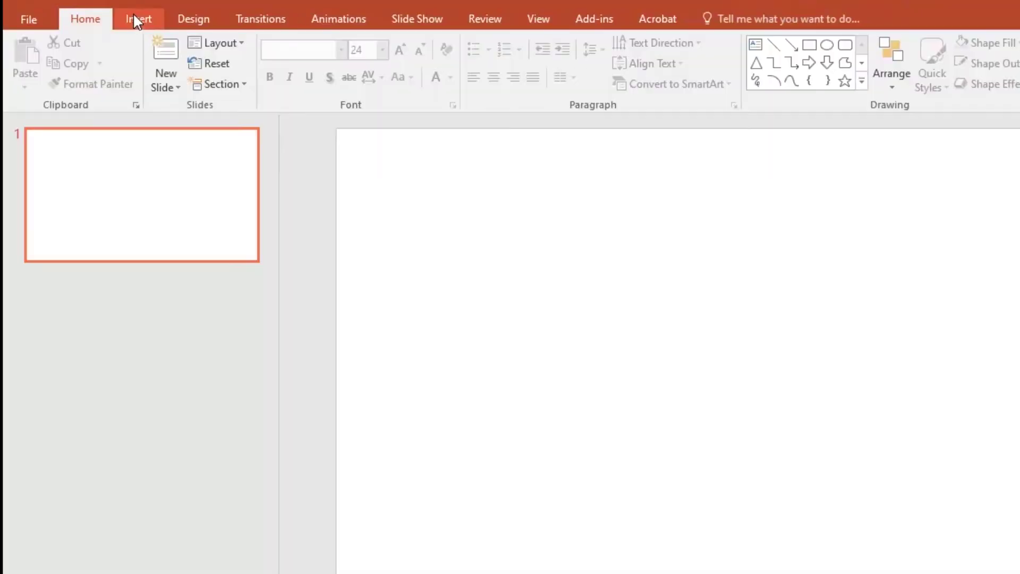
Insert the 'download' picture from the Desktop onto the slide
left_click(79, 25)
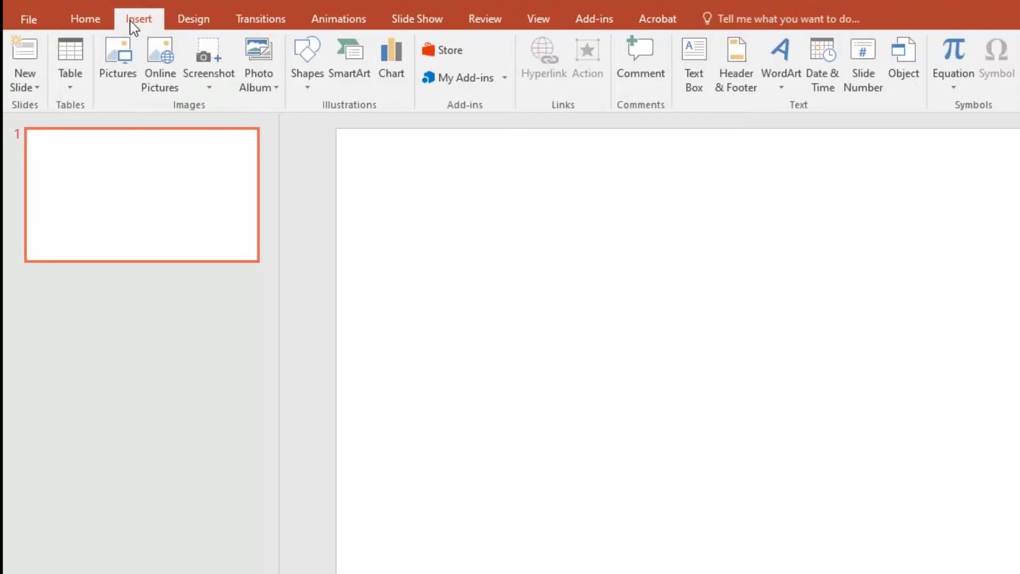
left_click(127, 69)
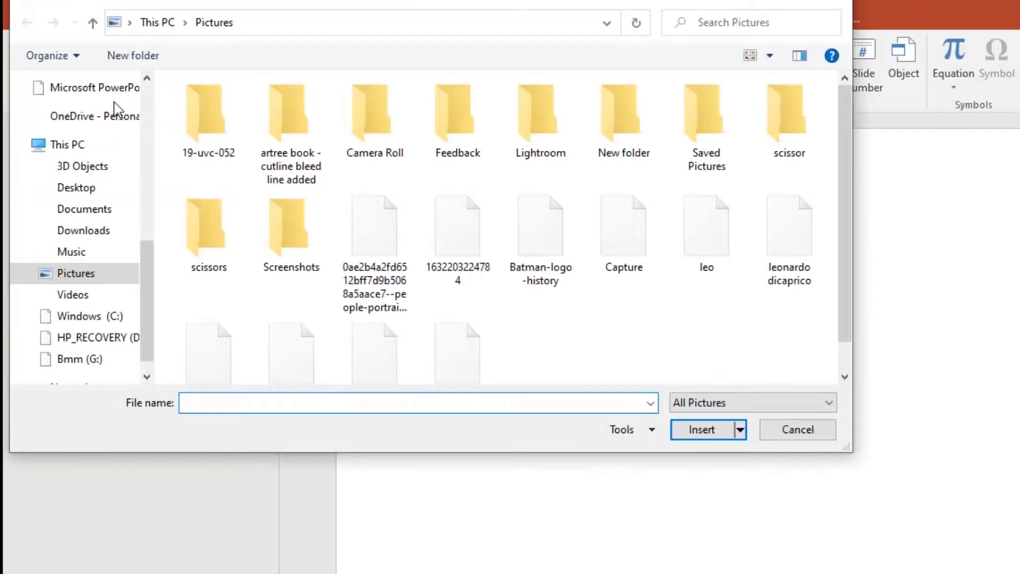
left_click(91, 187)
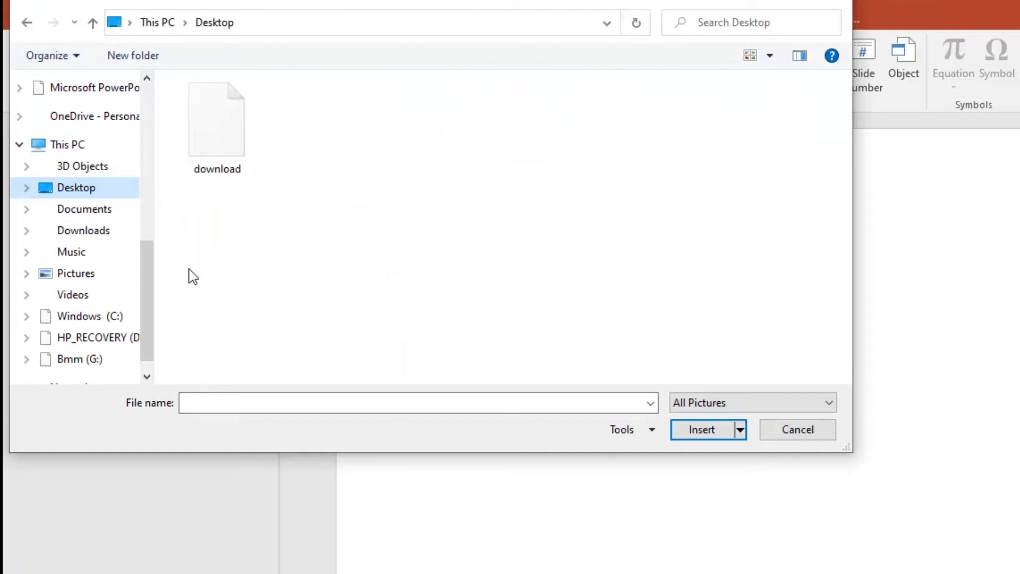
left_click(216, 137)
left_click(702, 429)
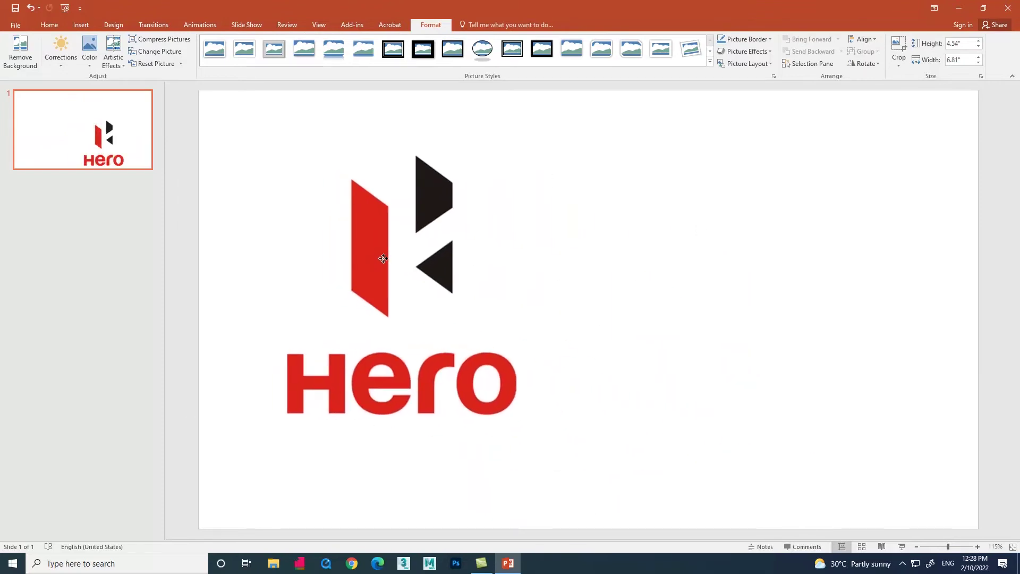
Enlarge the Hero logo picture by dragging its corner handle
left_click_drag(597, 418, 617, 431)
left_click(738, 404)
left_click(455, 258)
left_click(664, 272)
Choose the Rectangle shape from the Insert Shapes gallery
left_click(84, 27)
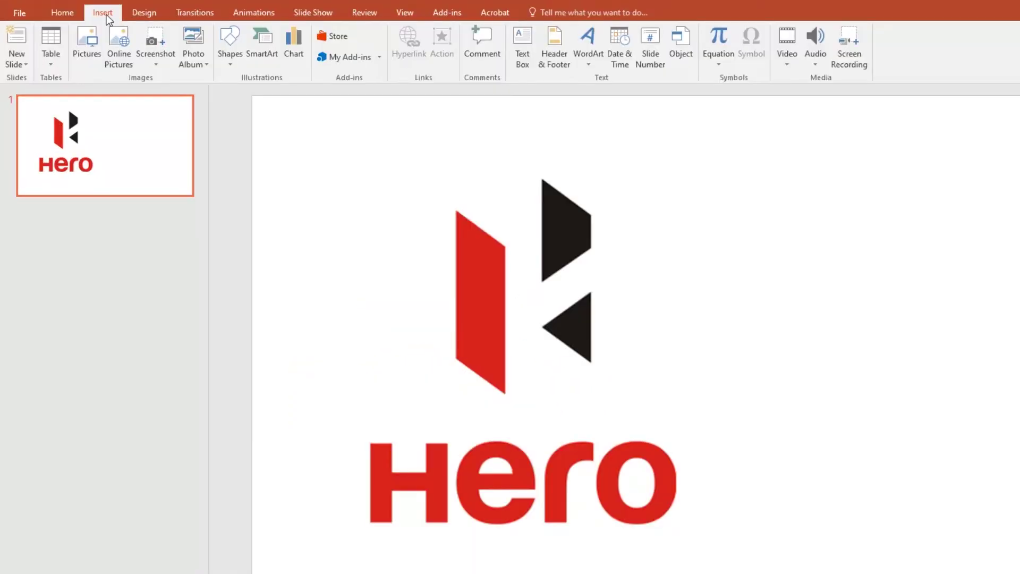
left_click(226, 49)
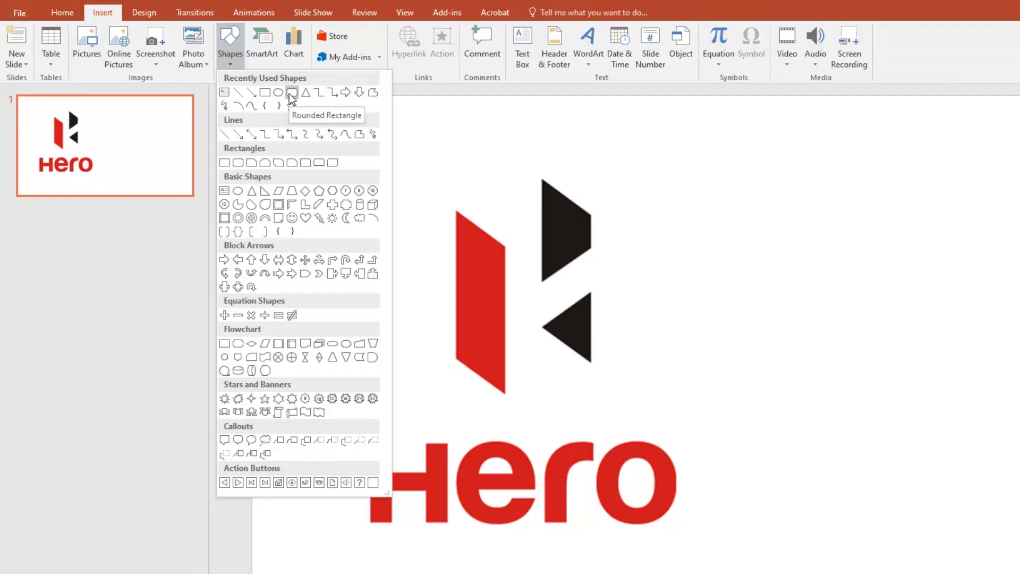
left_click(273, 102)
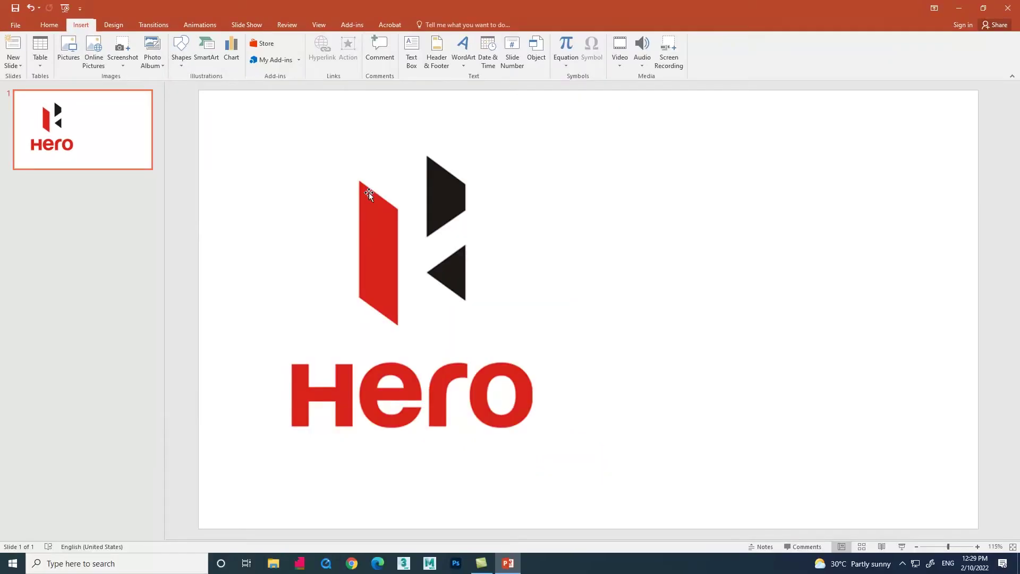
left_click(181, 56)
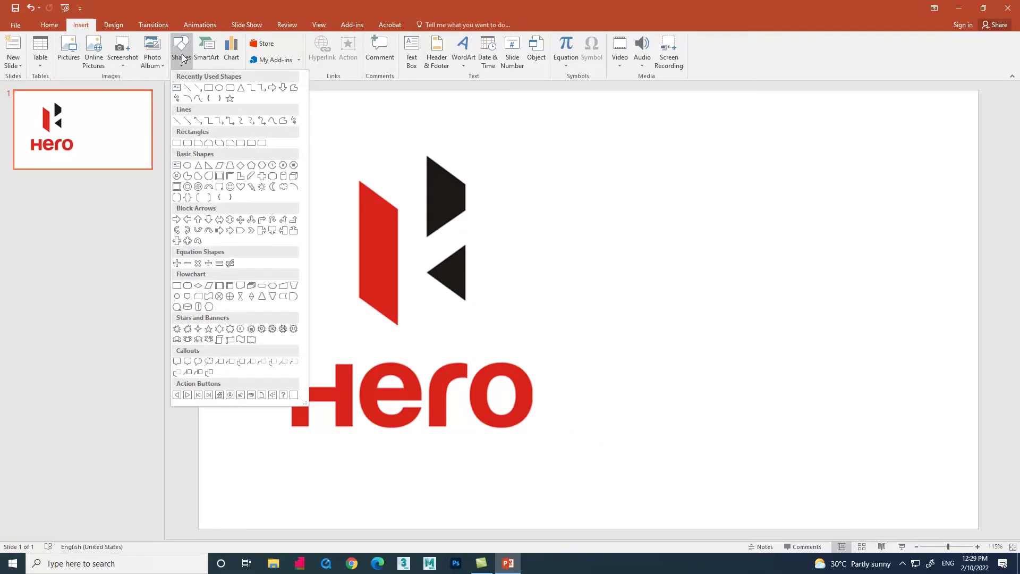
left_click(209, 87)
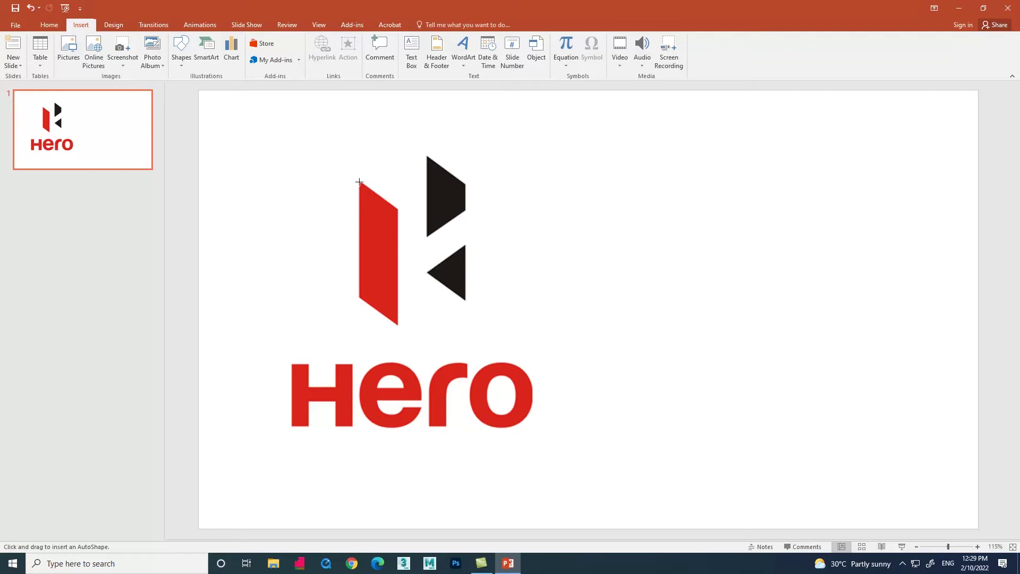
Draw a rectangle over the logo's red slanted shape
mouse_move(359, 181)
left_mouse_down()
mouse_move(393, 319)
mouse_move(398, 296)
left_mouse_up()
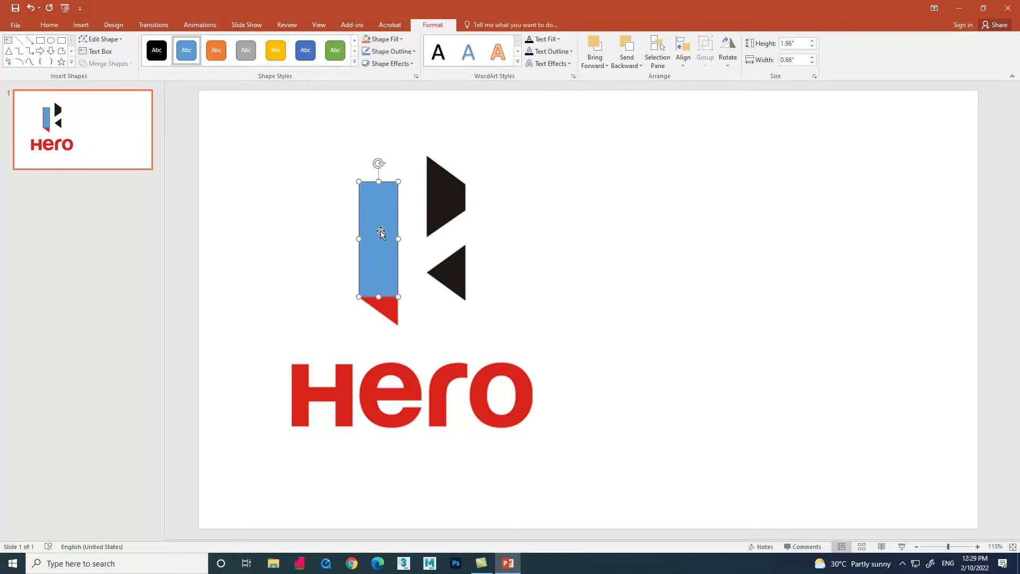
right_click(381, 228)
right_click(390, 213)
left_click(390, 214)
Use Edit Points to lower the right corners, slanting the rectangle into a parallelogram
right_click(386, 211)
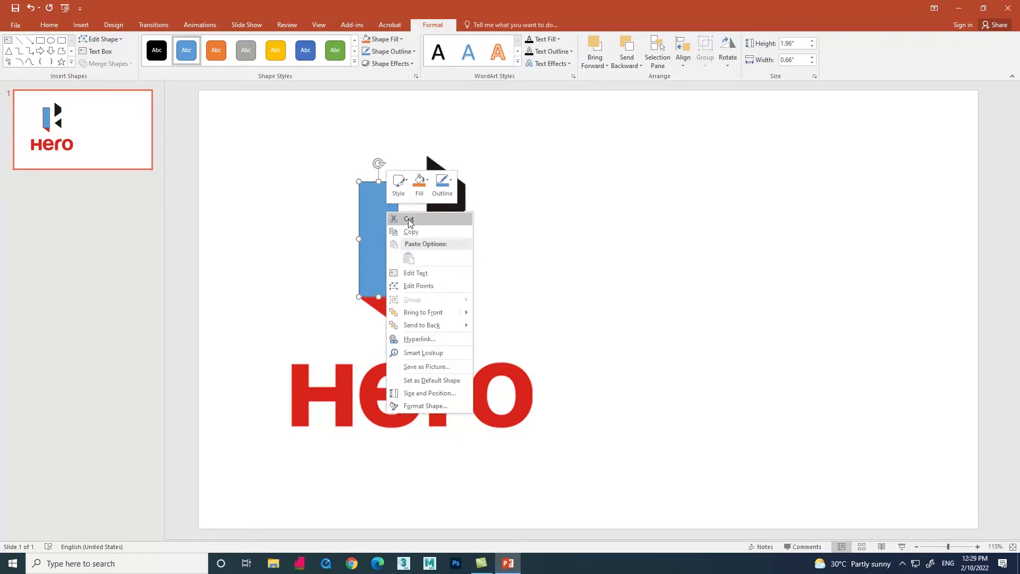
left_click(418, 286)
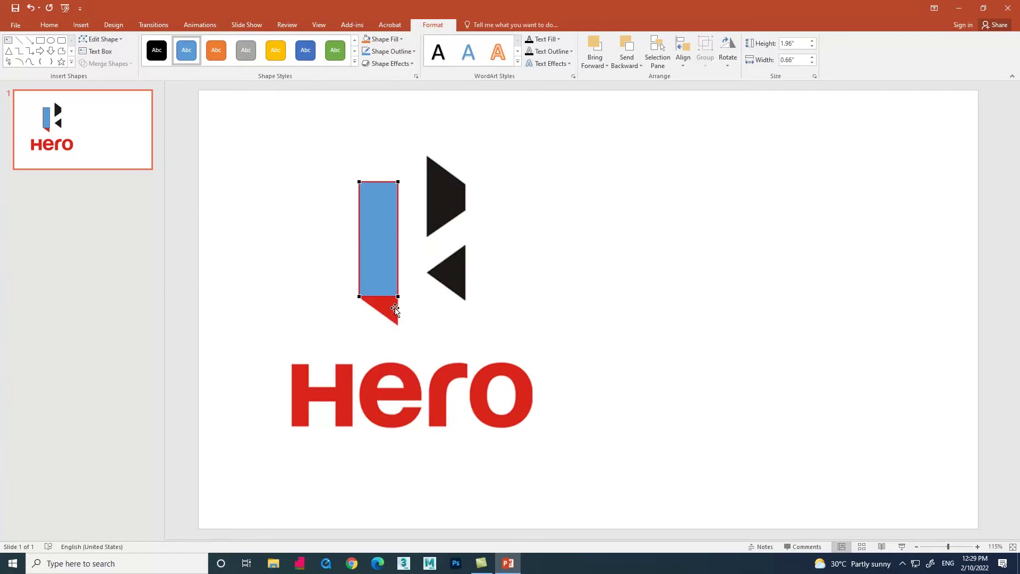
left_click_drag(397, 296, 398, 325)
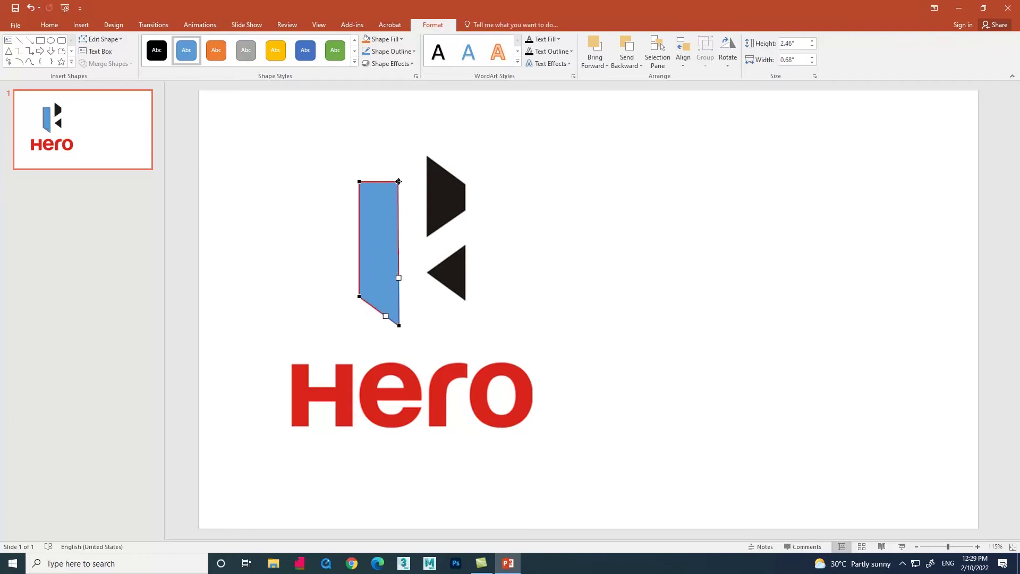
left_click_drag(398, 181, 399, 210)
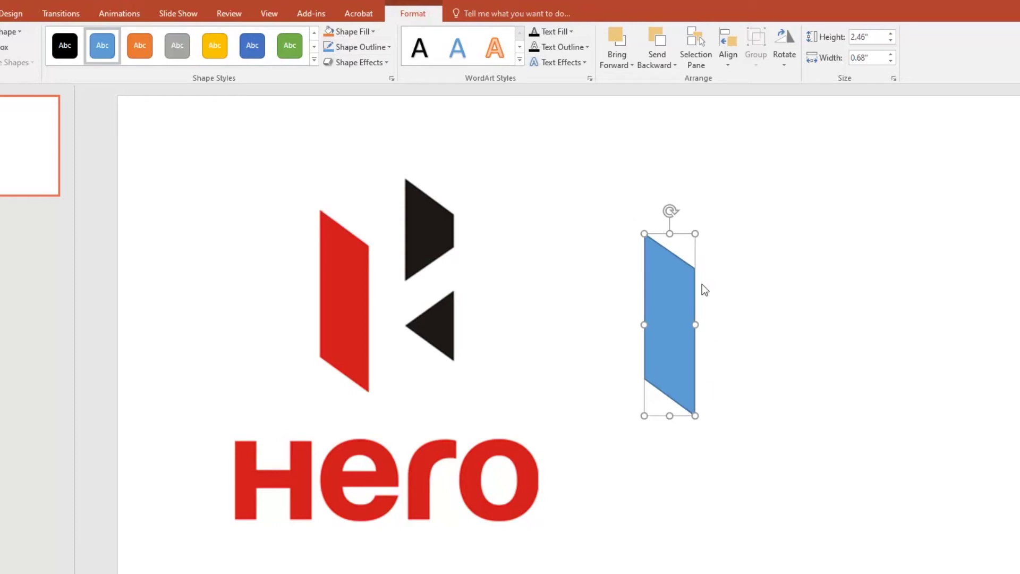
left_click(344, 47)
Set the blue parallelogram's Shape Outline to No Outline and deselect it
left_click(341, 77)
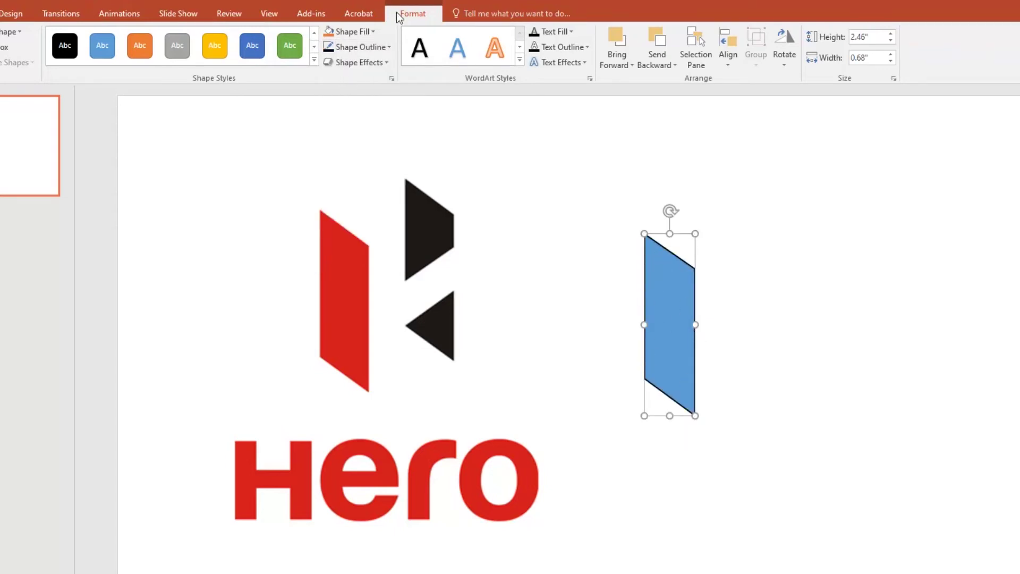
left_click(387, 51)
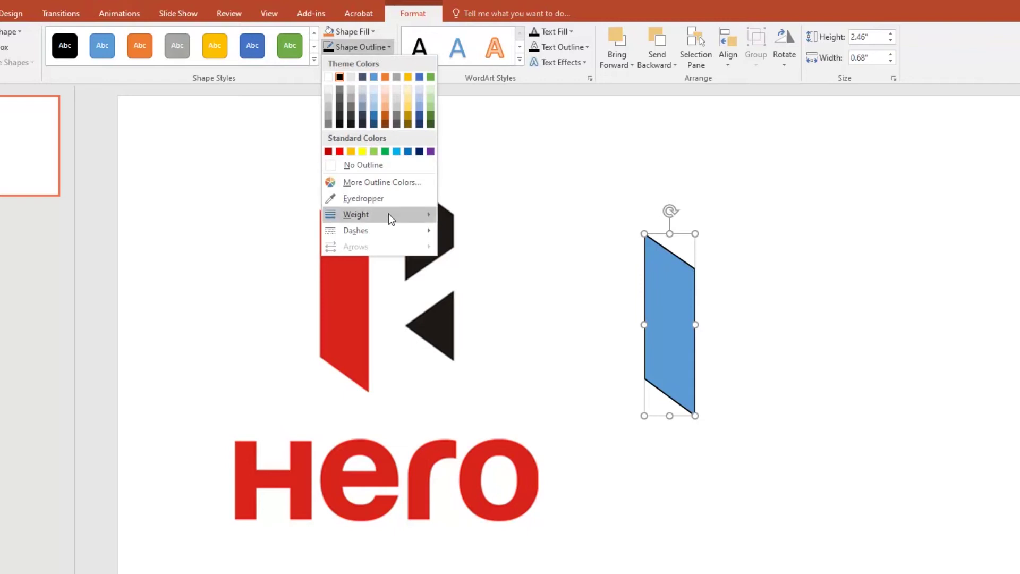
mouse_move(401, 212)
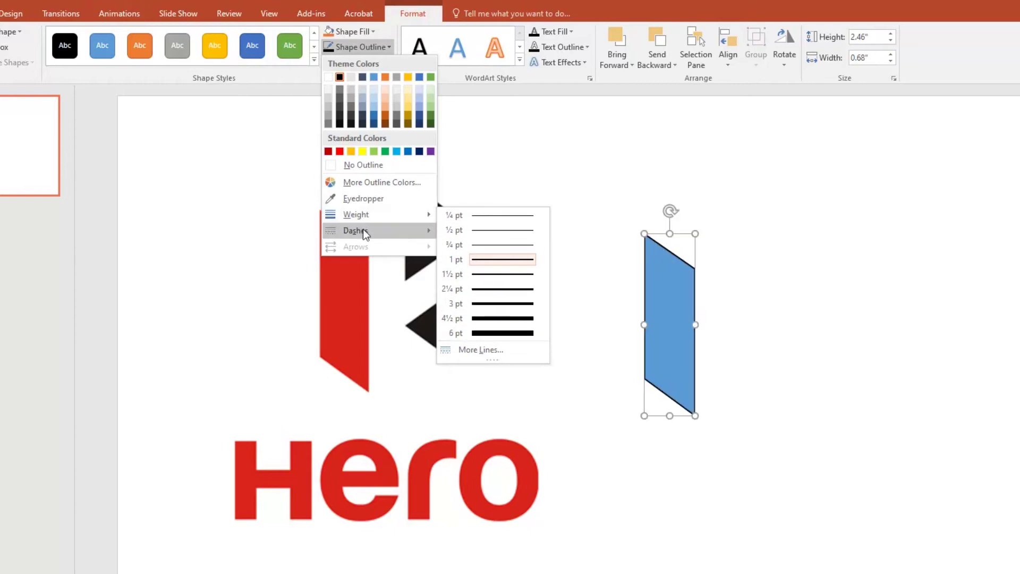
mouse_move(372, 230)
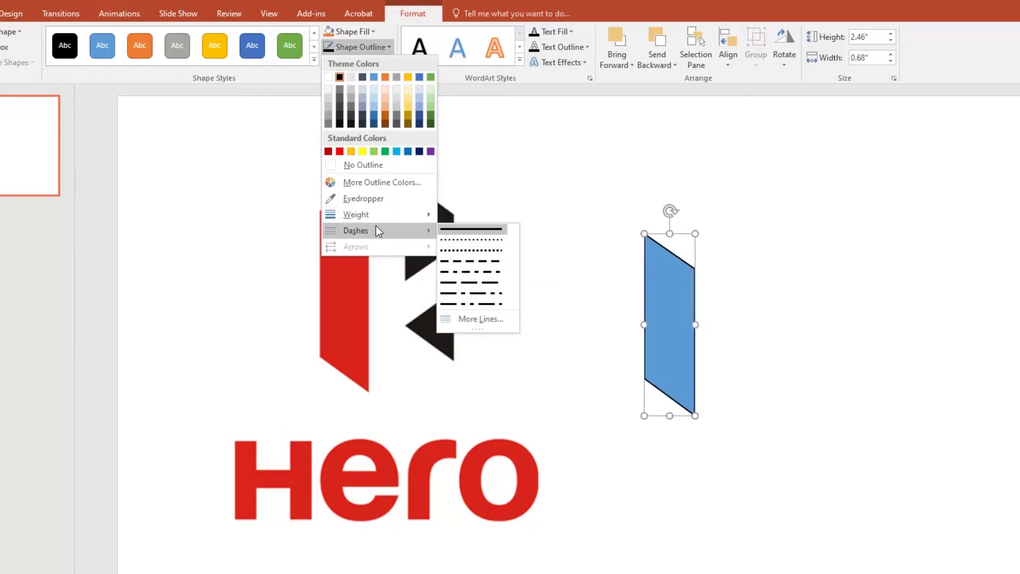
left_click(334, 166)
left_click(719, 254)
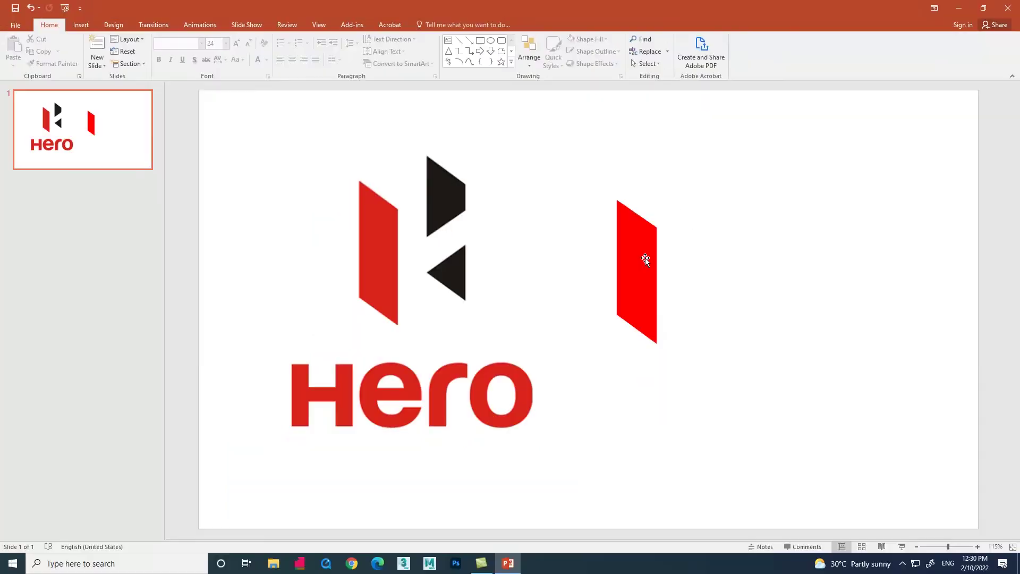
Duplicate the red parallelogram with Ctrl+D and lay the copy over the logo's black arrows
left_click(677, 302)
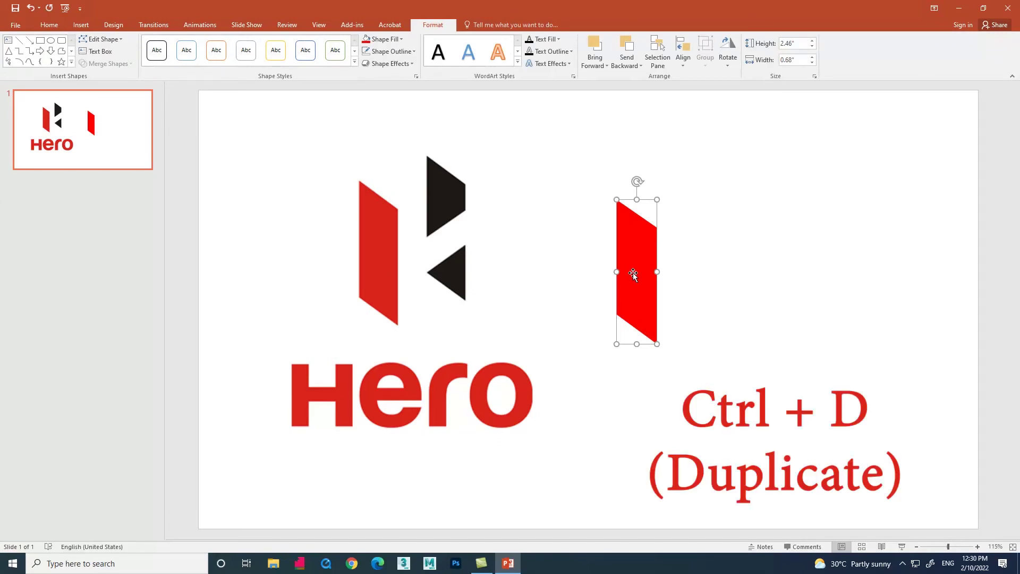
key("ctrl+d")
left_click_drag(654, 285, 451, 240)
key("ctrl+z")
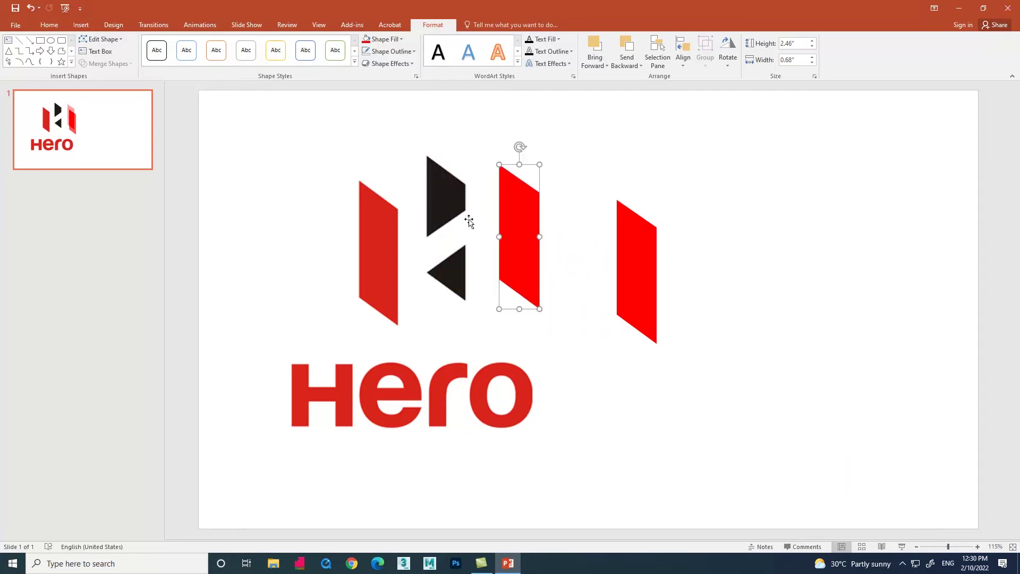
left_click_drag(529, 234, 452, 229)
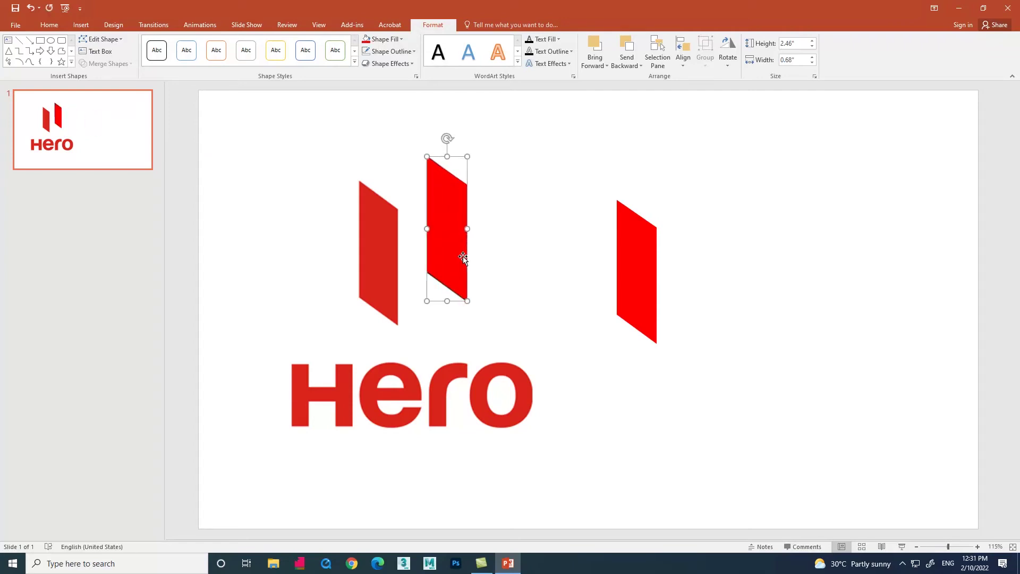
Reshape the copy with Edit Points into the logo's upper pointed shape
right_click(454, 237)
left_click(484, 311)
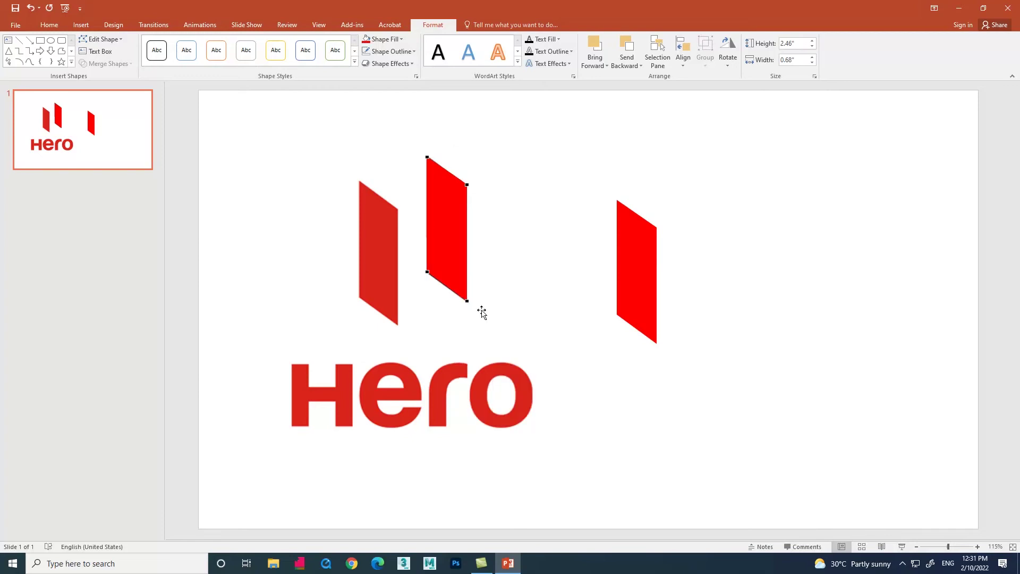
left_click_drag(428, 274, 437, 230)
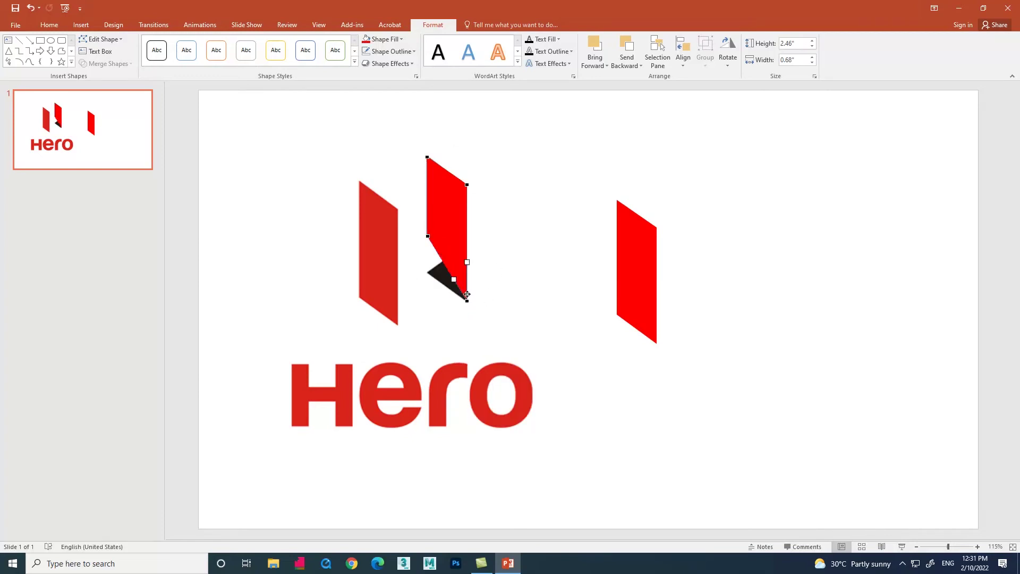
left_click_drag(467, 300, 700, 194)
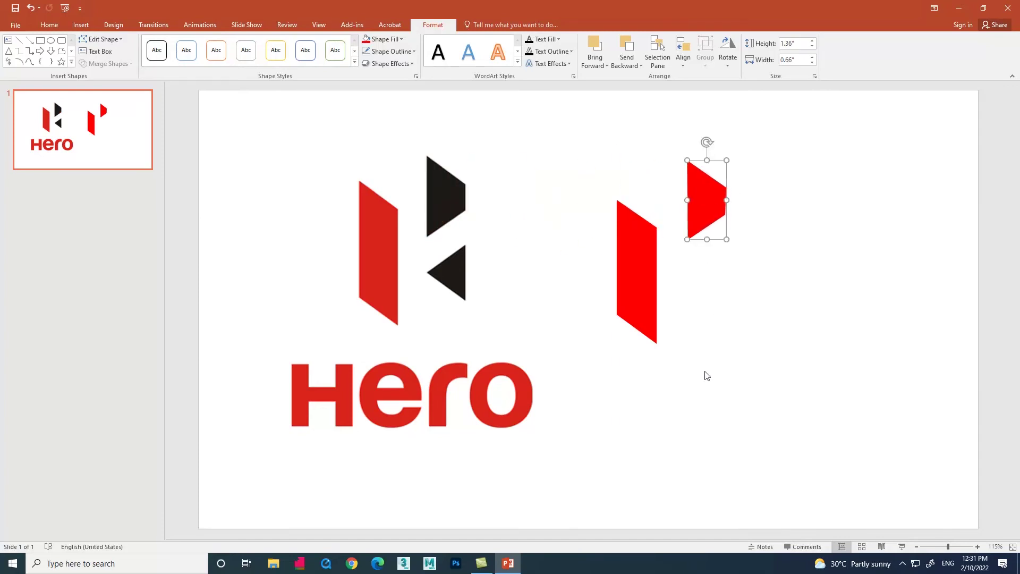
Fill the new pointed shape black and remove its outline
left_click(382, 39)
left_click(375, 64)
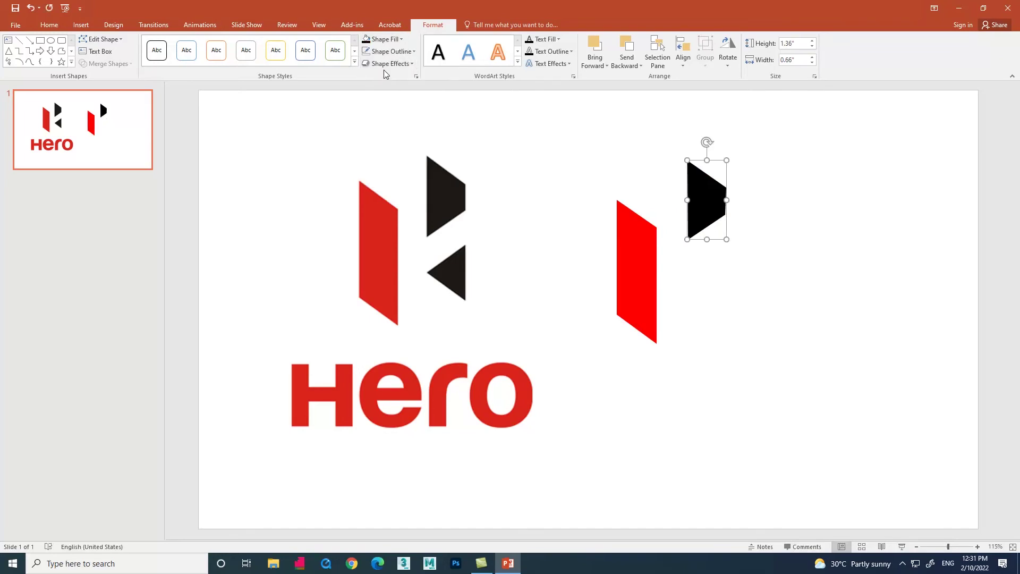
left_click(391, 52)
left_click(393, 142)
left_click(623, 185)
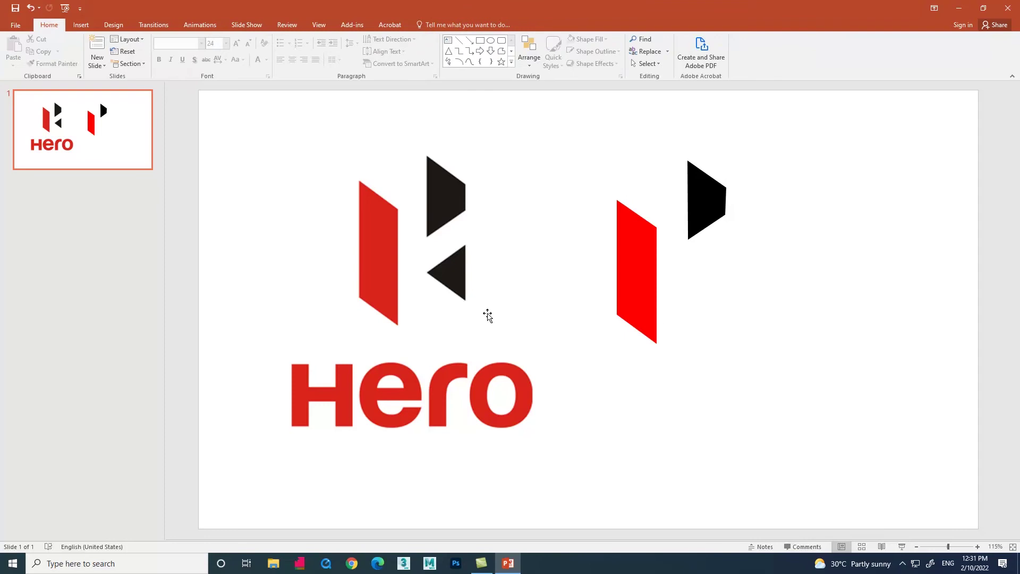
left_click(81, 25)
Draw a triangle, rotate it to point like the lower black arrow, and edit its points
left_click(181, 50)
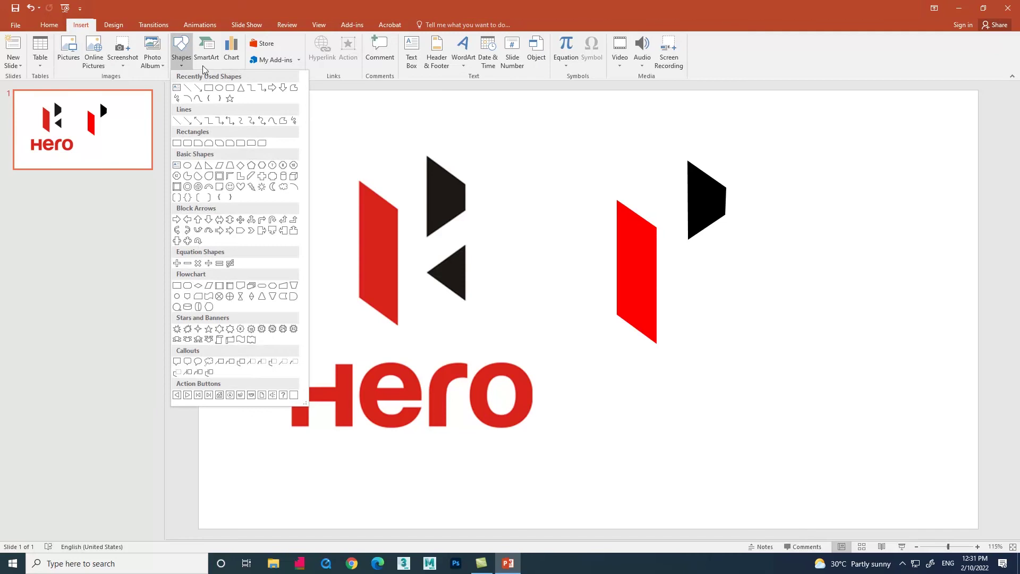
left_click(241, 88)
left_click_drag(430, 272, 513, 276)
left_click_drag(517, 234, 455, 277)
right_click(456, 277)
left_click(478, 340)
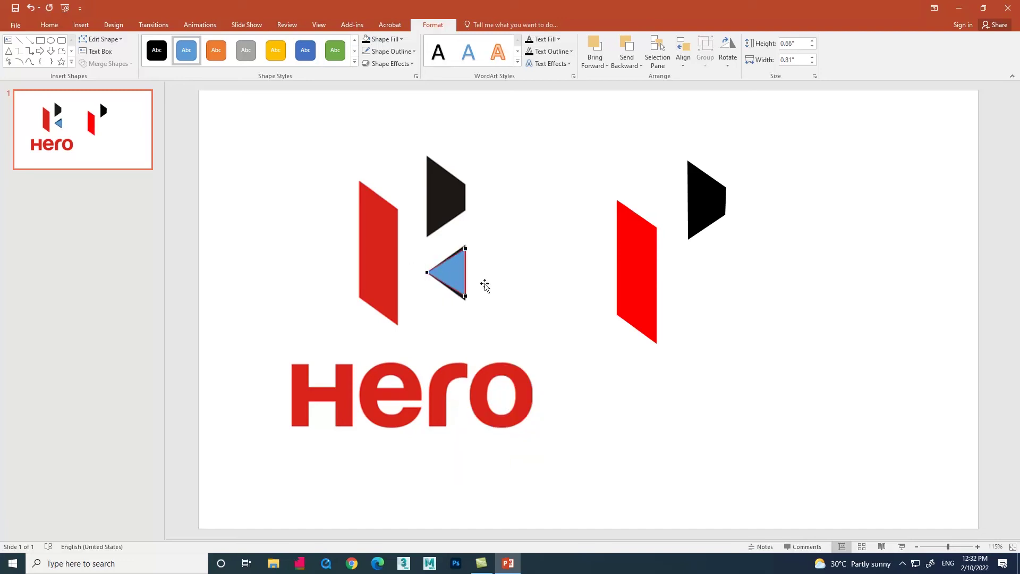
left_click(465, 300)
left_click_drag(456, 290, 528, 292)
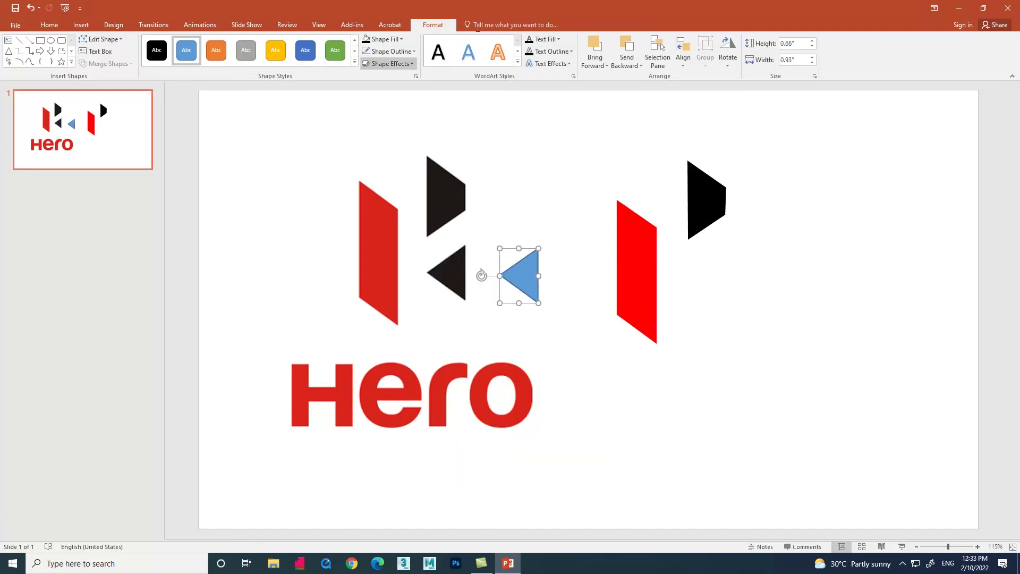
Fill the triangle black via Eyedropper, remove its outline, and place it beside the red bar's middle
left_click(380, 39)
left_click(374, 63)
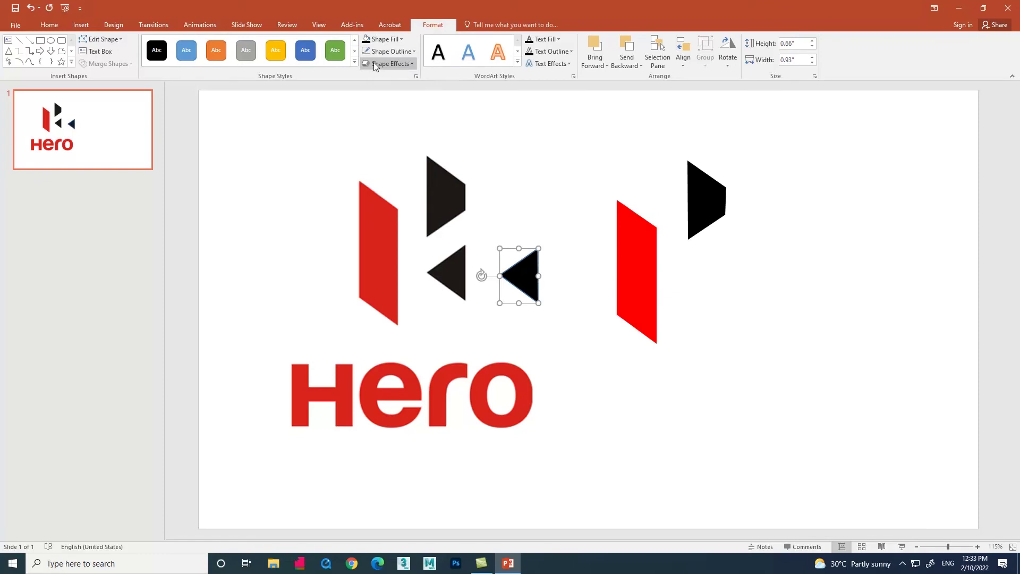
left_click(381, 42)
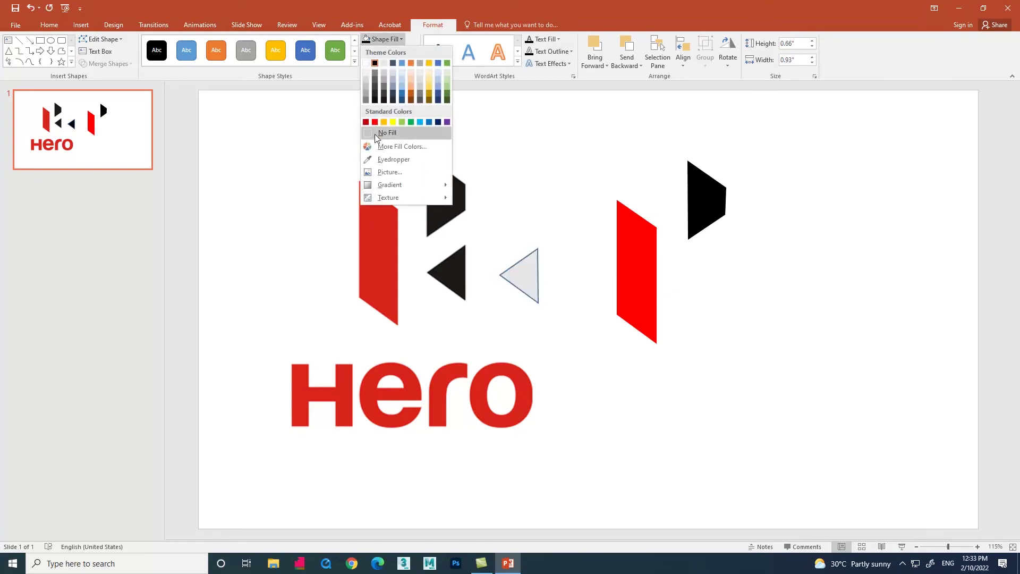
left_click(387, 160)
left_click(441, 194)
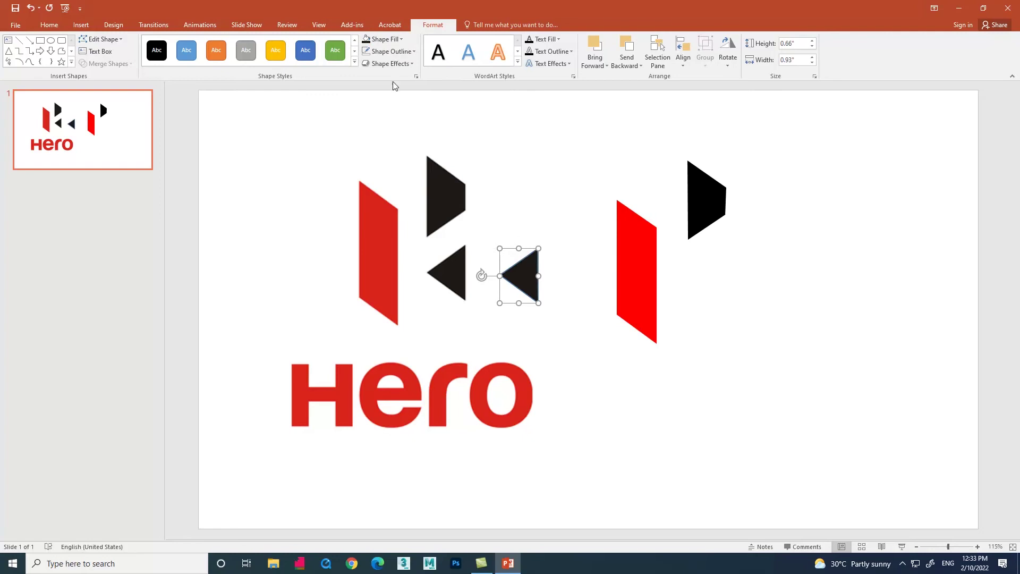
left_click(390, 51)
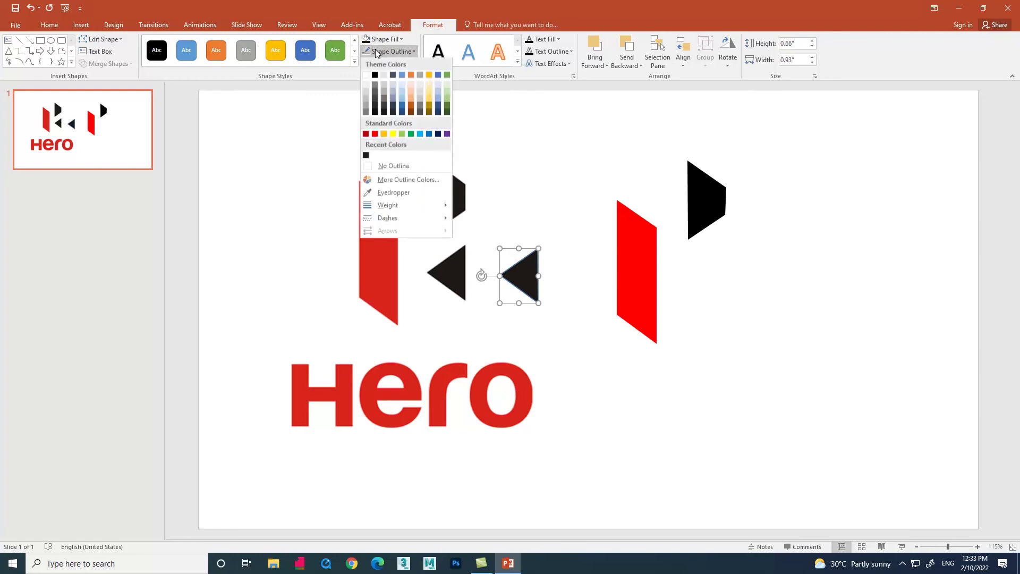
left_click(374, 167)
left_click_drag(528, 273, 711, 275)
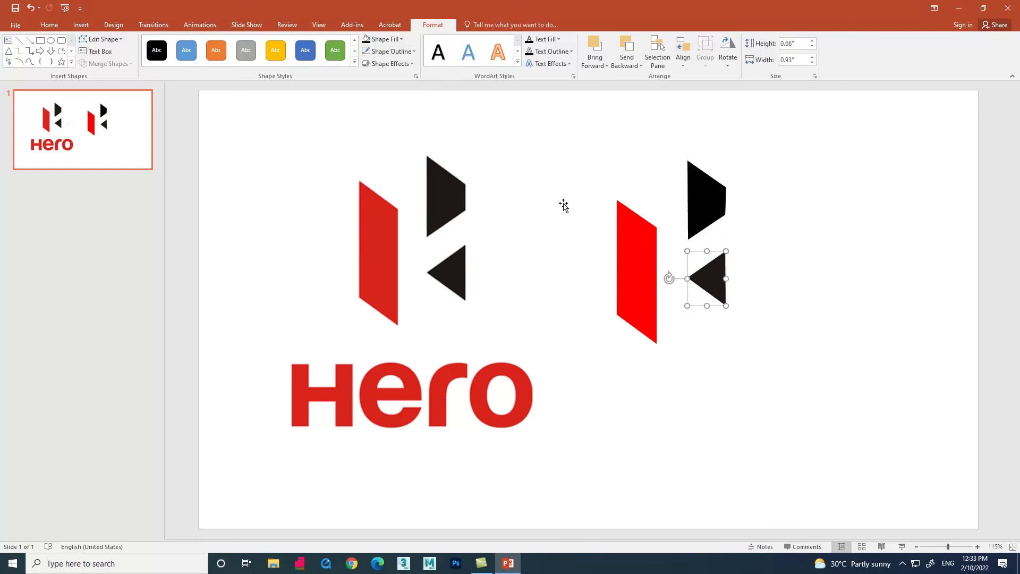
Marquee-select the red bar and both black pieces and drag them further right
left_click_drag(567, 126, 765, 357)
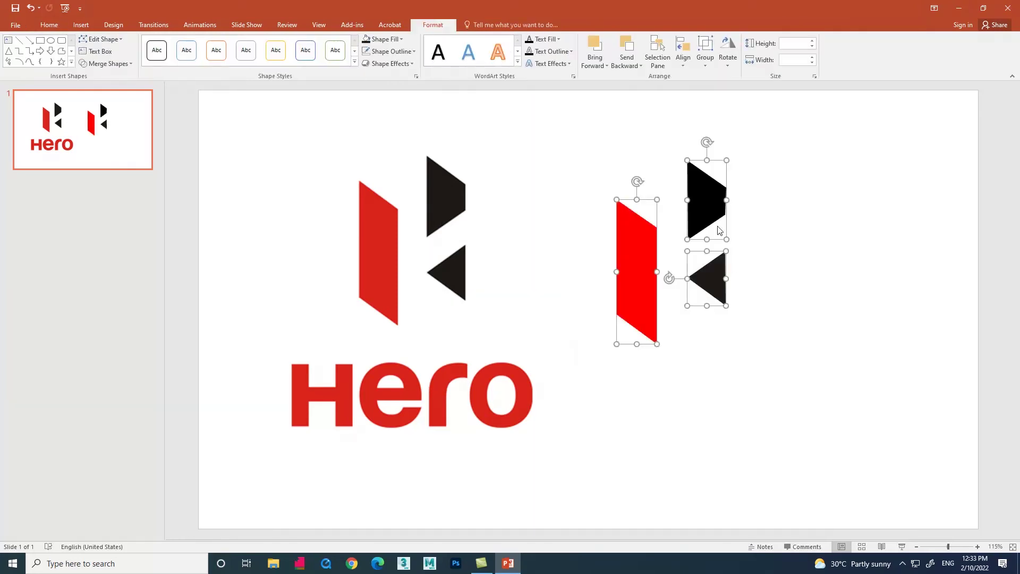
left_click_drag(712, 215, 793, 213)
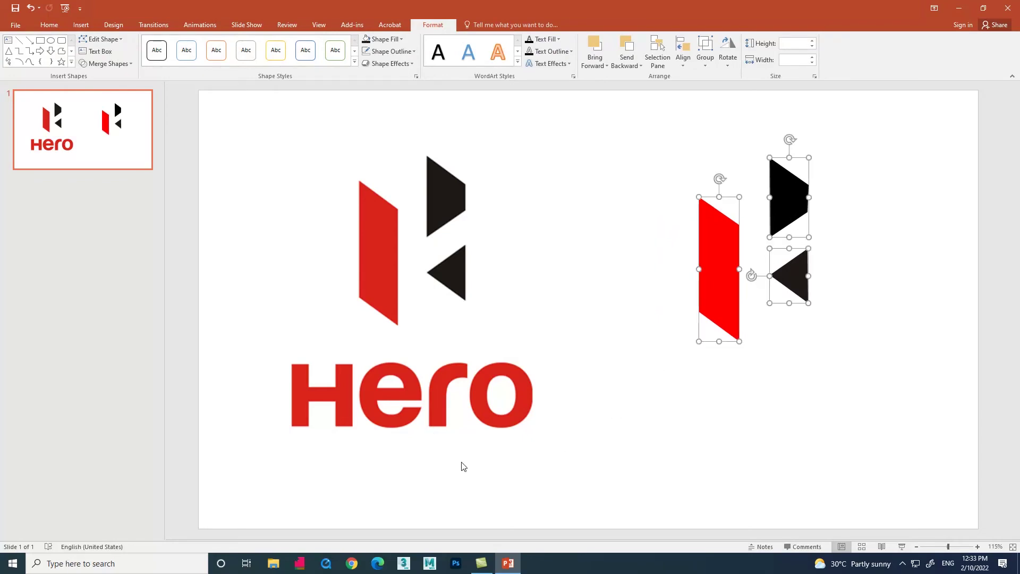
left_click(650, 498)
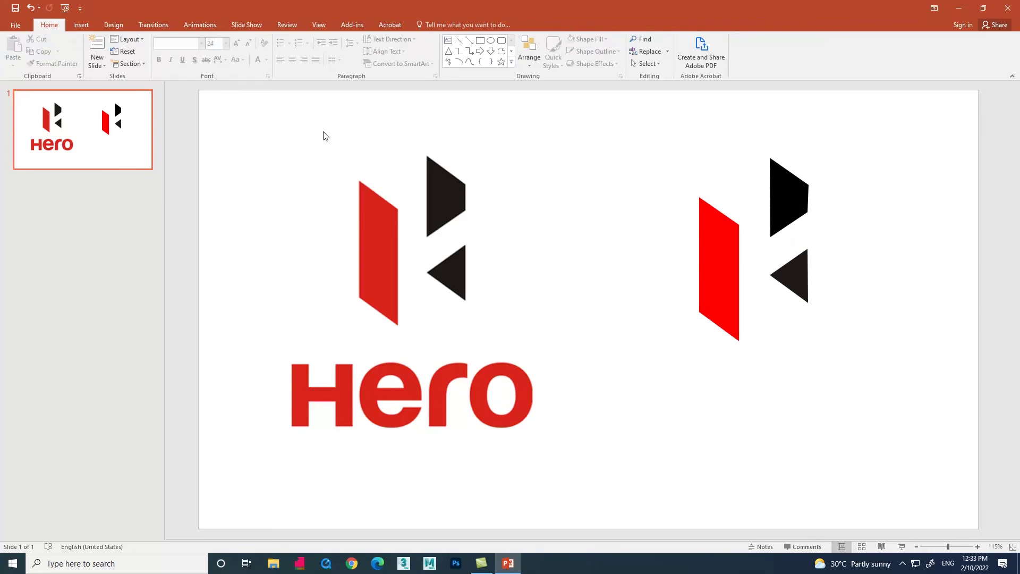
left_click(594, 365)
left_click(528, 103)
left_click(80, 25)
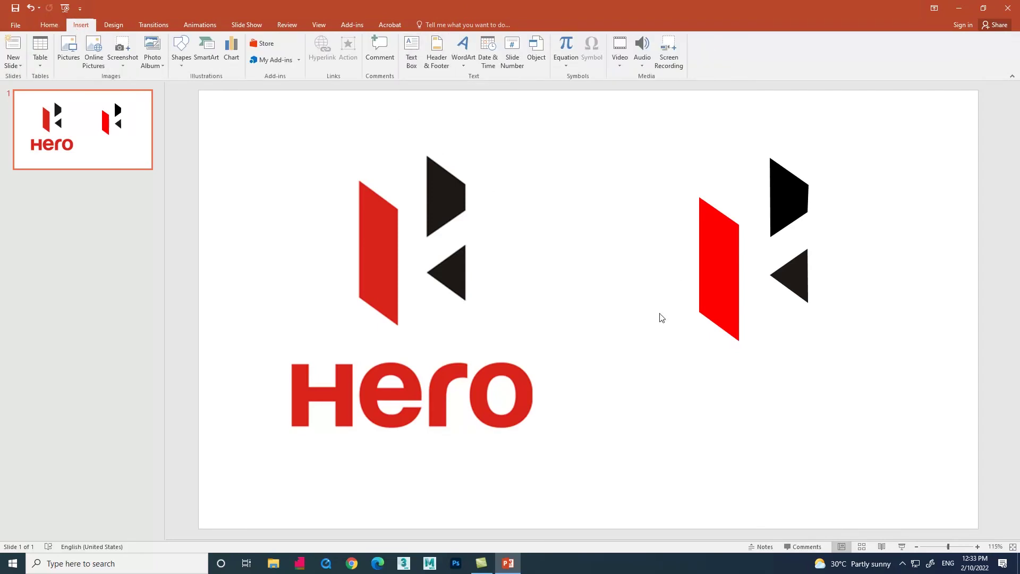
Add a widened text box below the mark reading 'HERO' and select its text
left_click(418, 58)
left_click(665, 390)
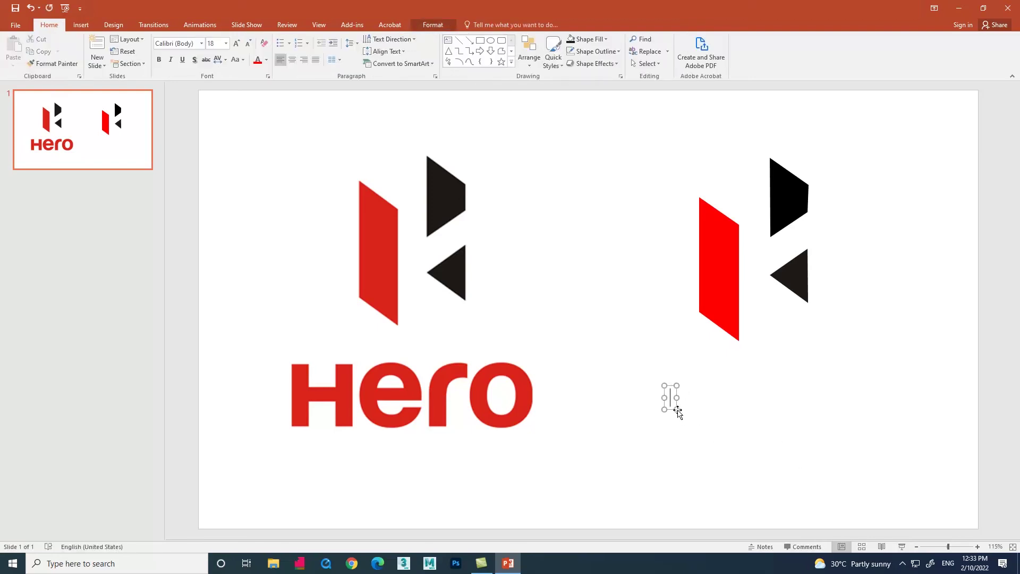
left_click_drag(676, 398, 848, 399)
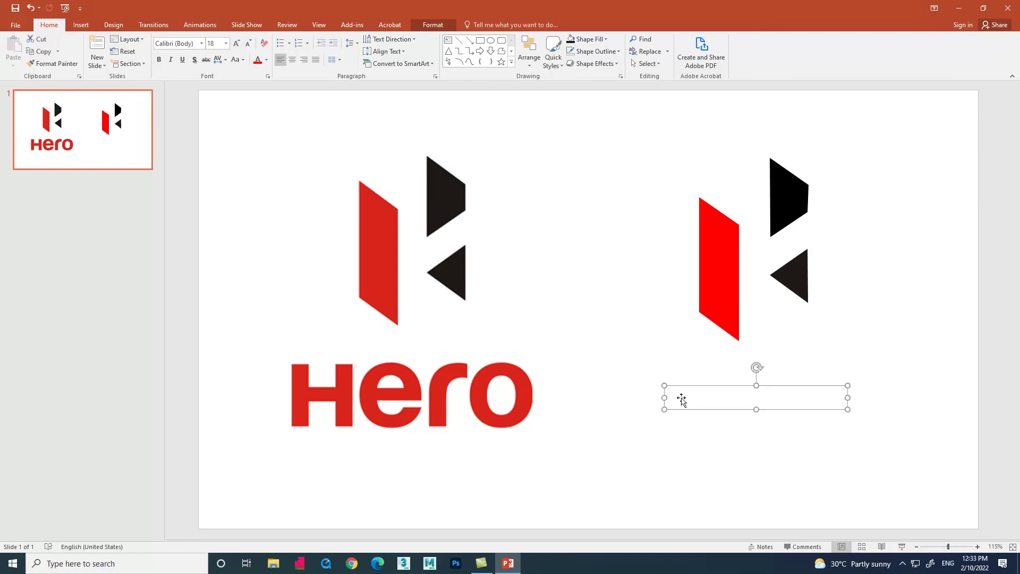
type("H")
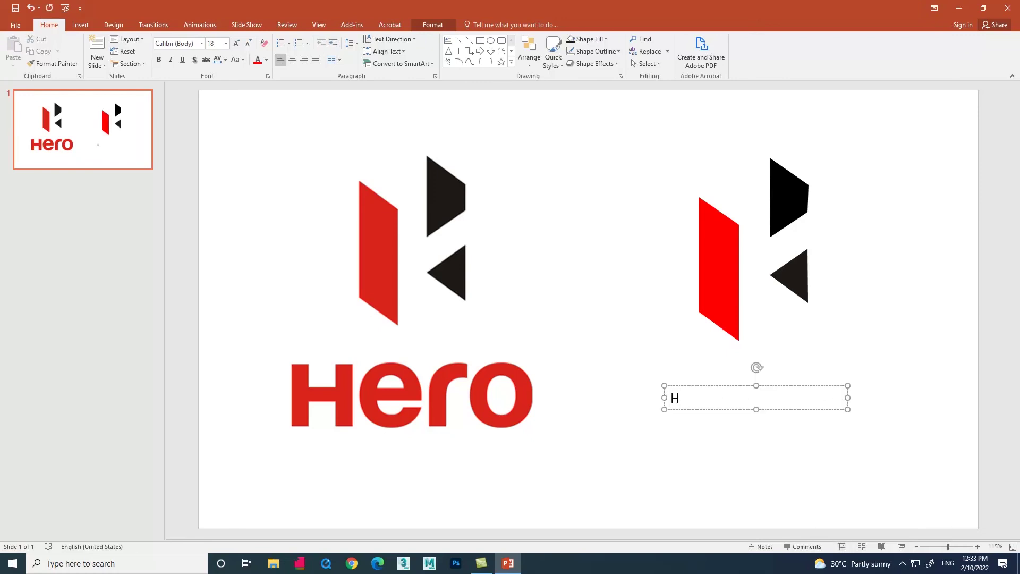
type("ERO")
key("ctrl+a")
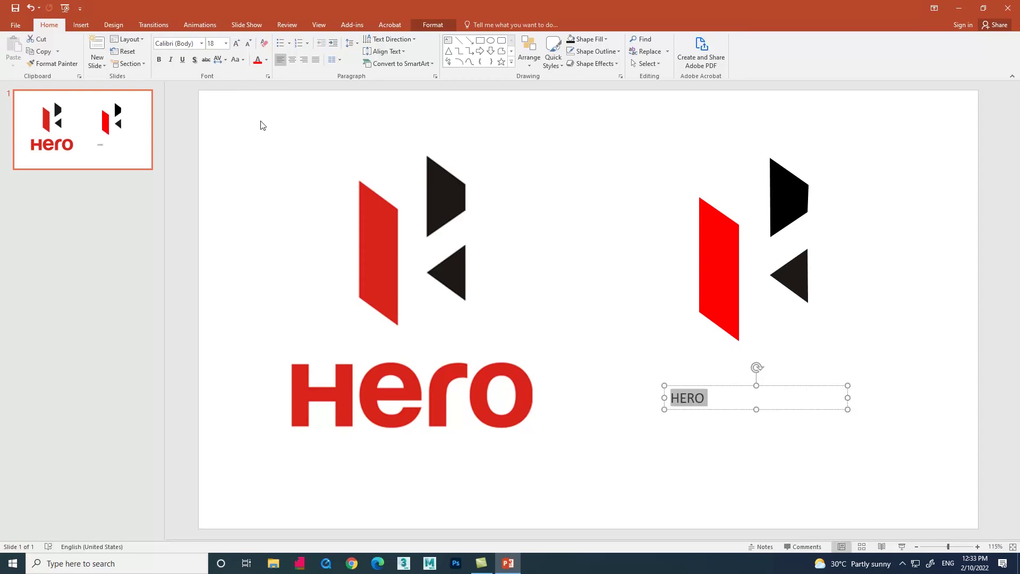
Preview font and size options, then make the HERO text bold
left_click(179, 43)
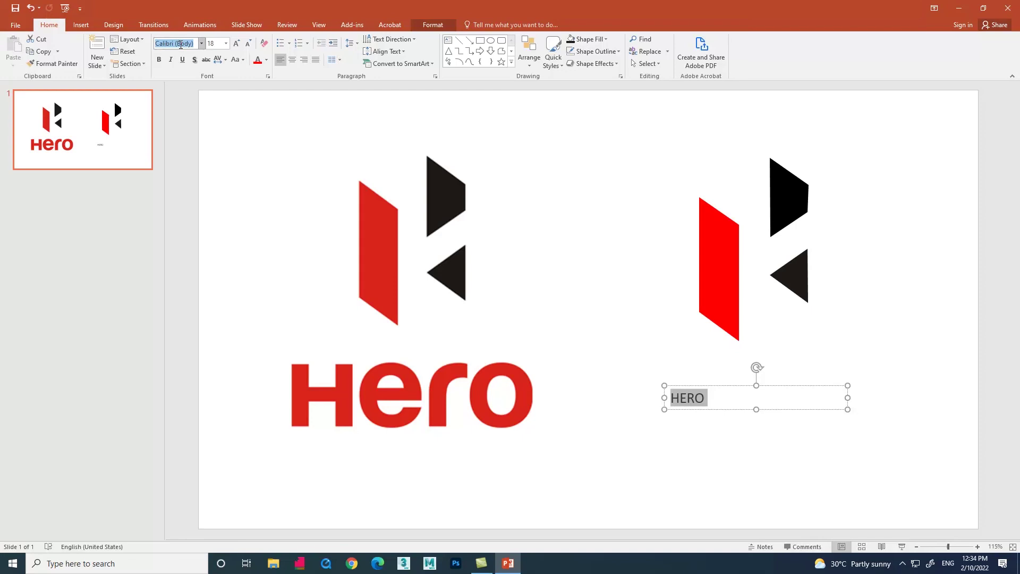
left_click(201, 44)
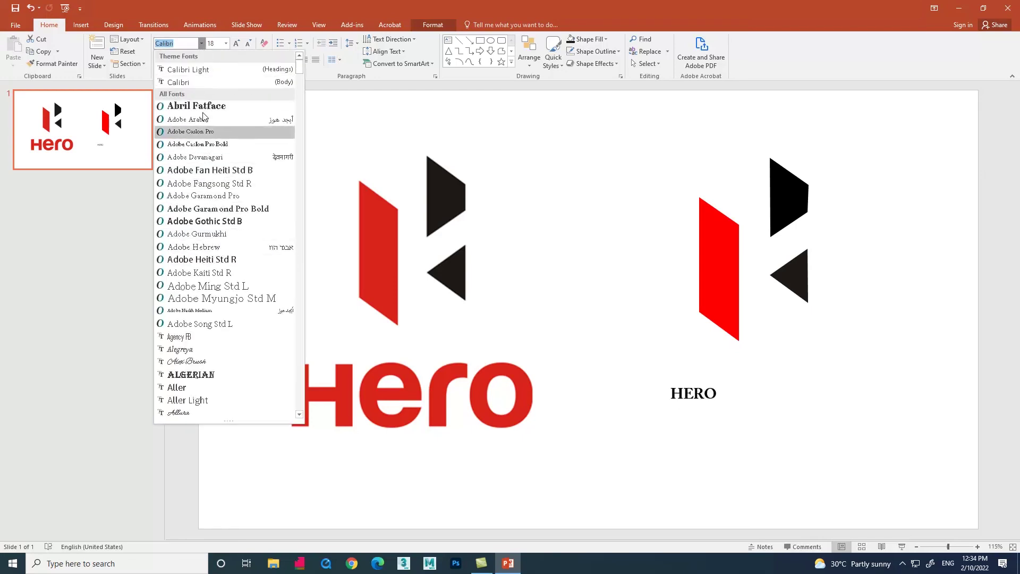
left_click(225, 44)
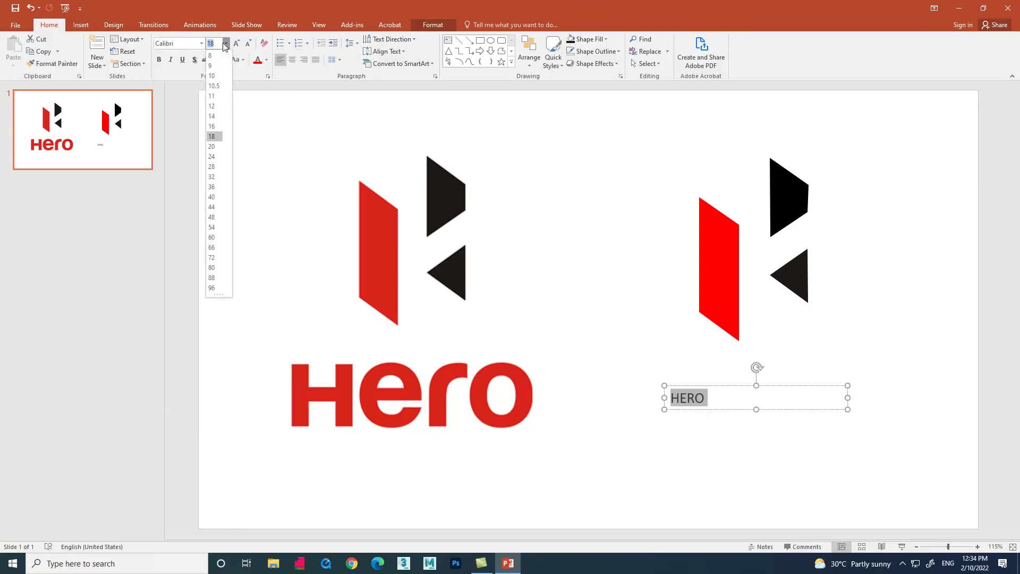
left_click(159, 61)
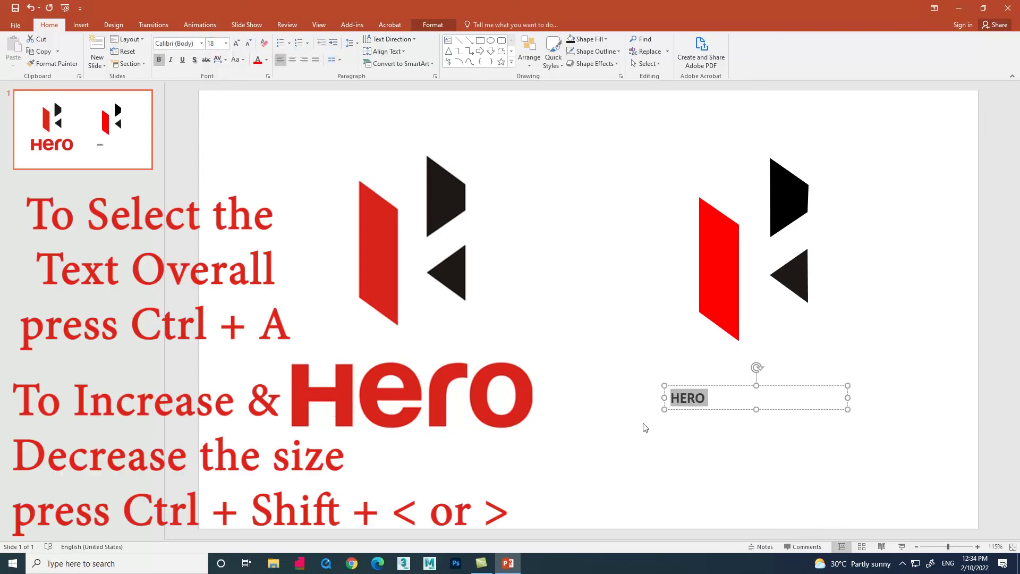
key("Escape")
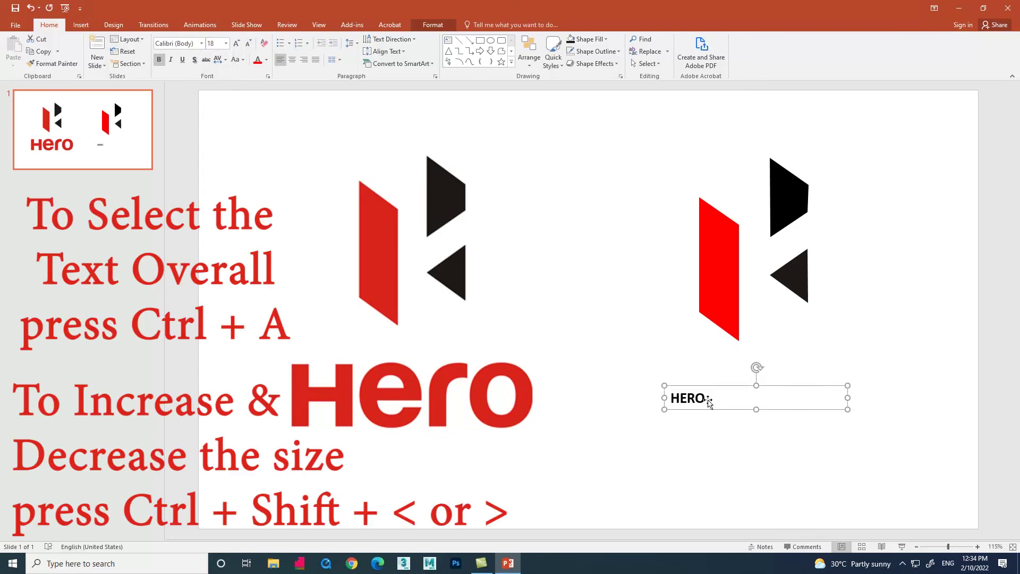
Retype the text as 'Hero' and set it to font size 96
left_click(701, 397)
key("BackSpace")
key("BackSpace")
key("BackSpace")
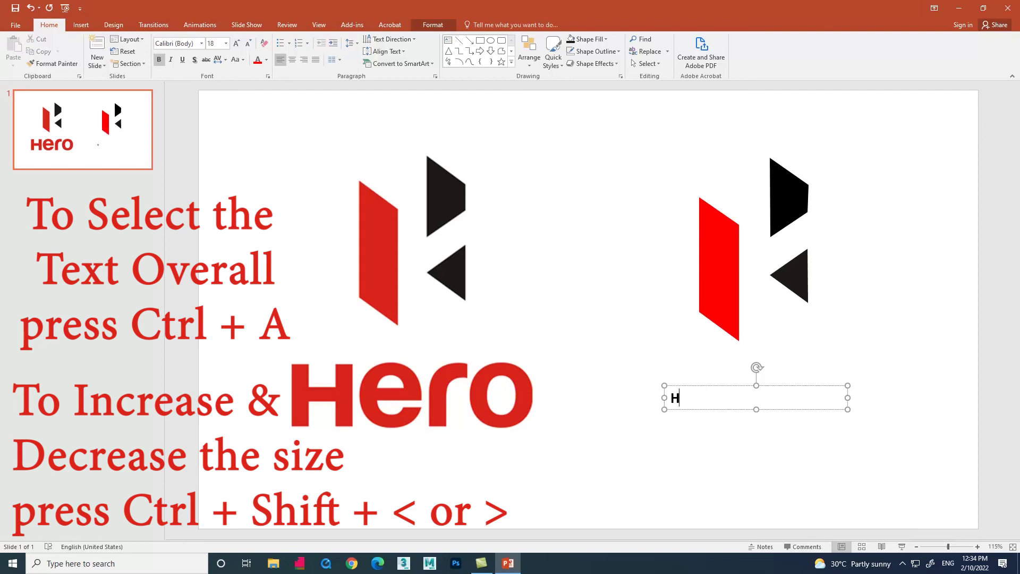
type("ero")
key("ctrl+a")
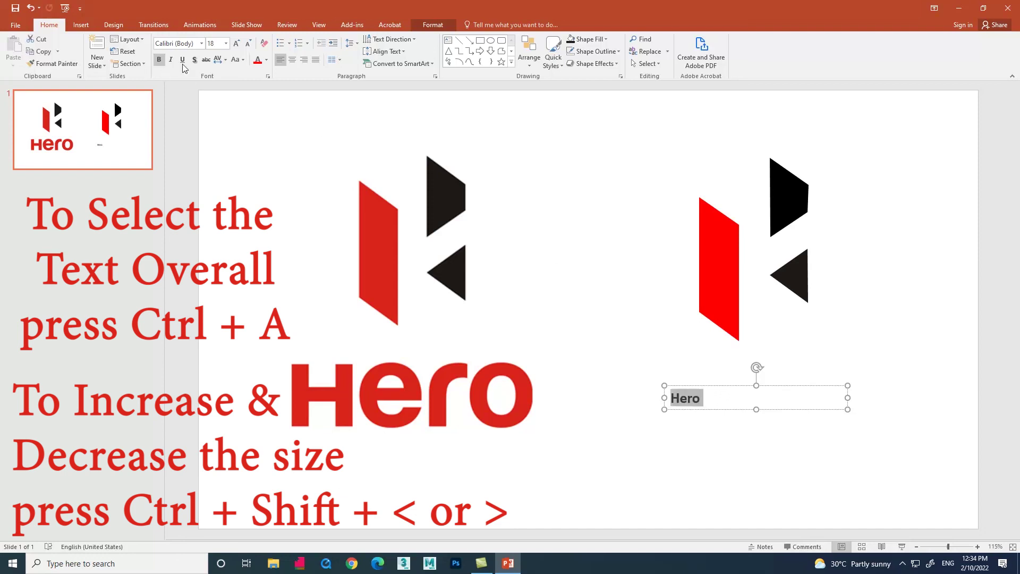
left_click(225, 43)
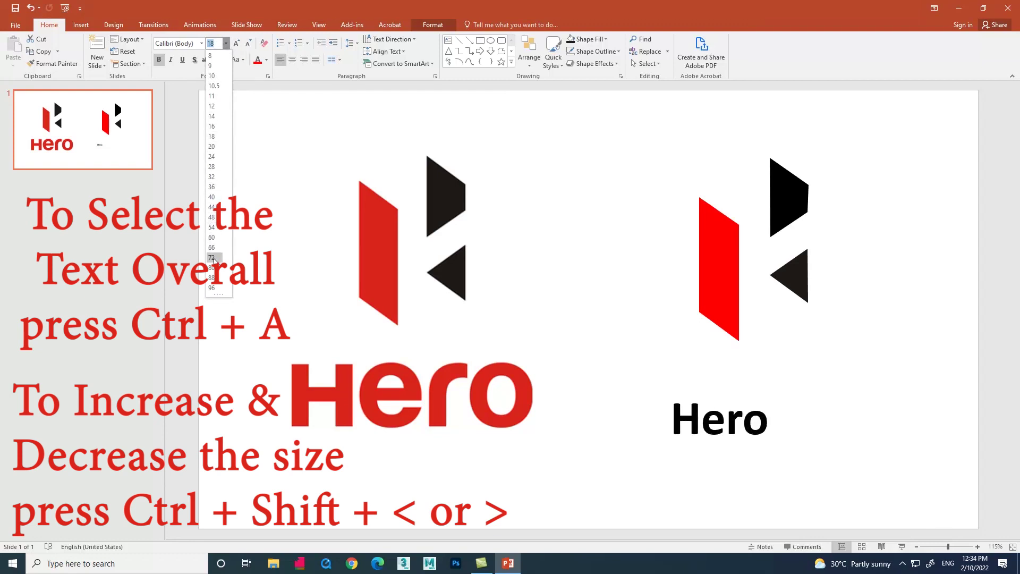
left_click(213, 288)
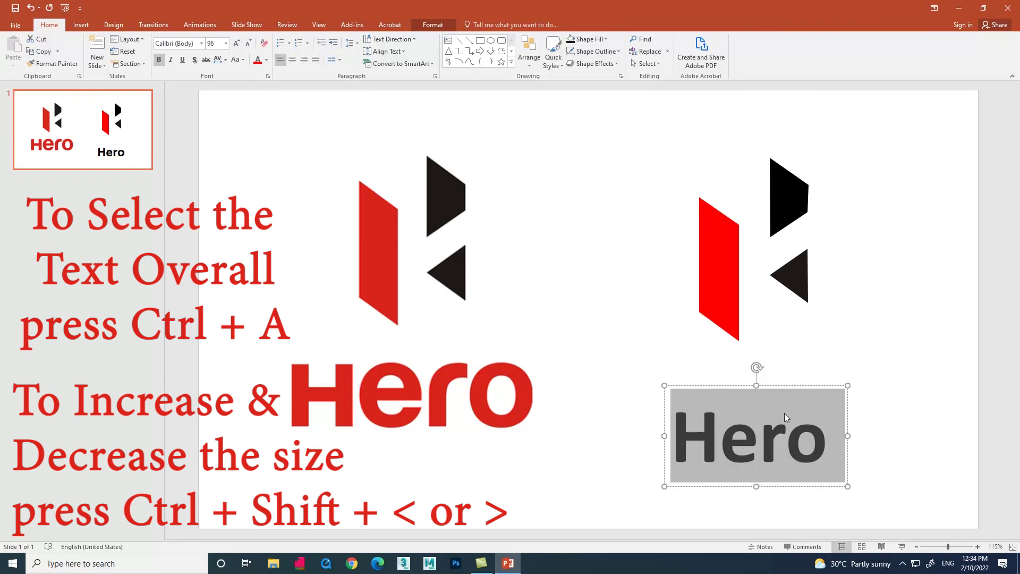
Widen the Hero text box and enlarge the text to 138 pt
key("ctrl+shift+period")
key("ctrl+shift+period")
key("ctrl+shift+comma")
key("ctrl+shift+comma")
left_click_drag(848, 435, 906, 436)
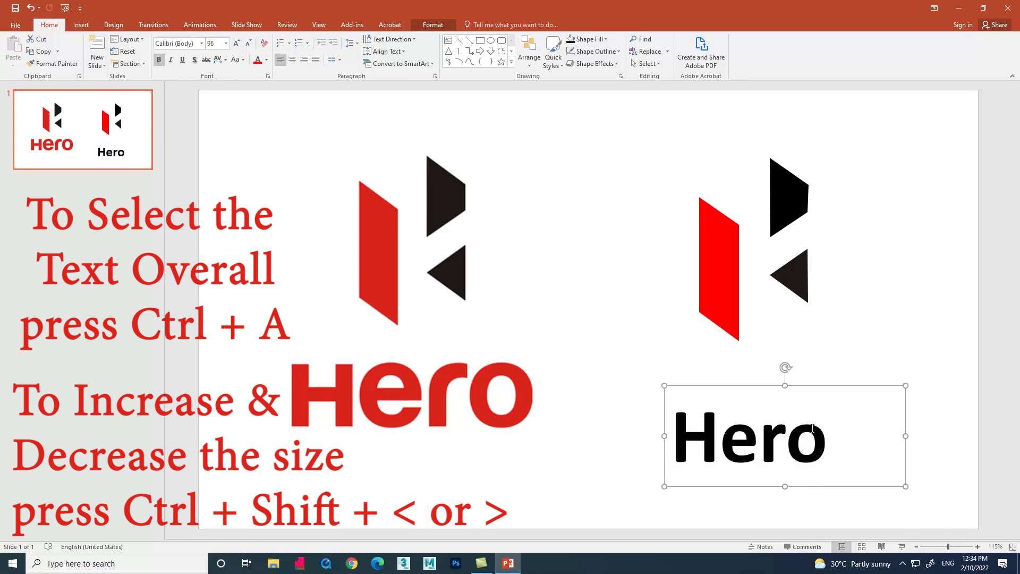
left_click(813, 428)
key("ctrl+a")
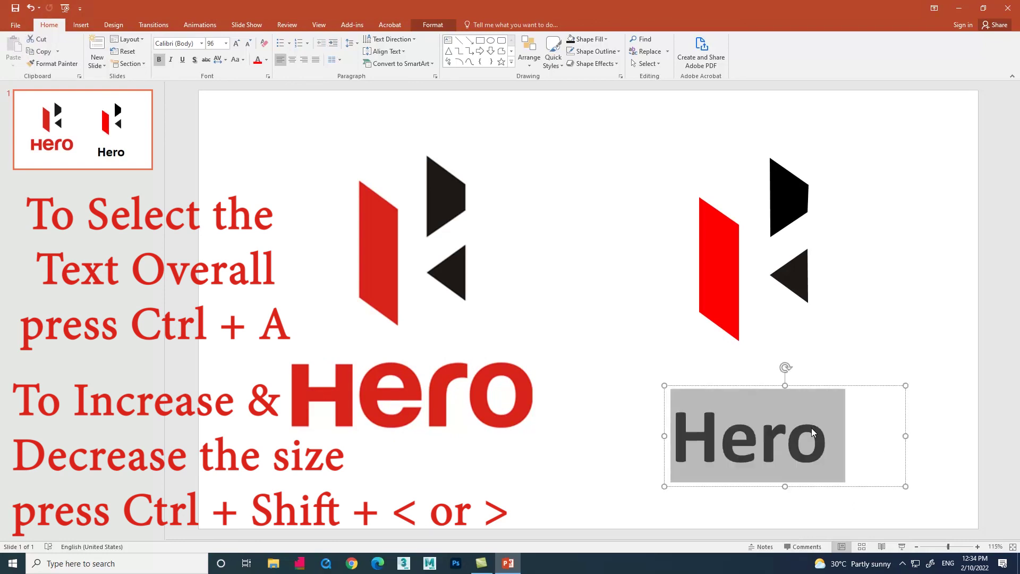
key("ctrl+shift+period")
key("ctrl+shift+period")
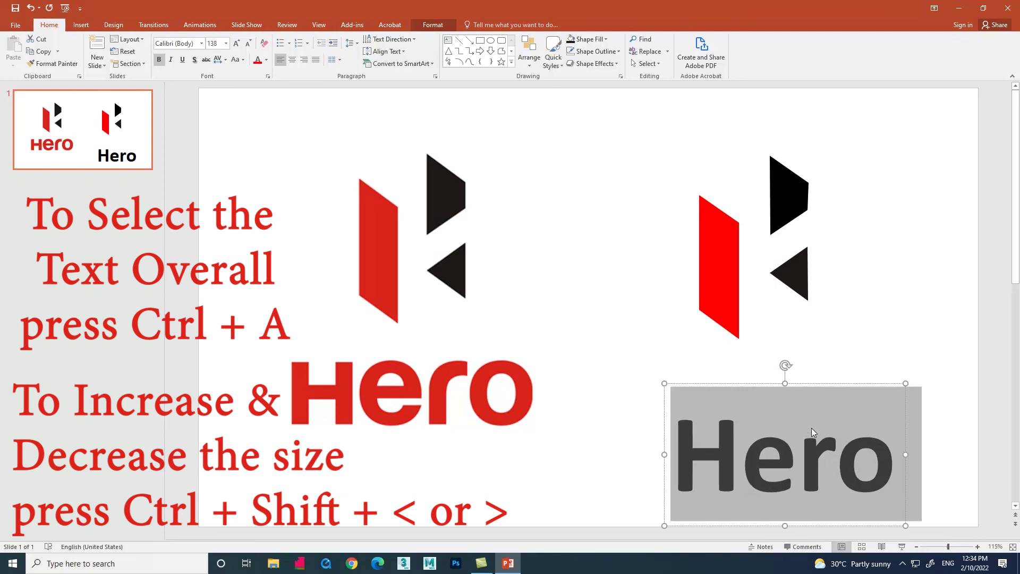
Colour the Hero text bright standard red and move its box up beneath the right logo
left_click(257, 59)
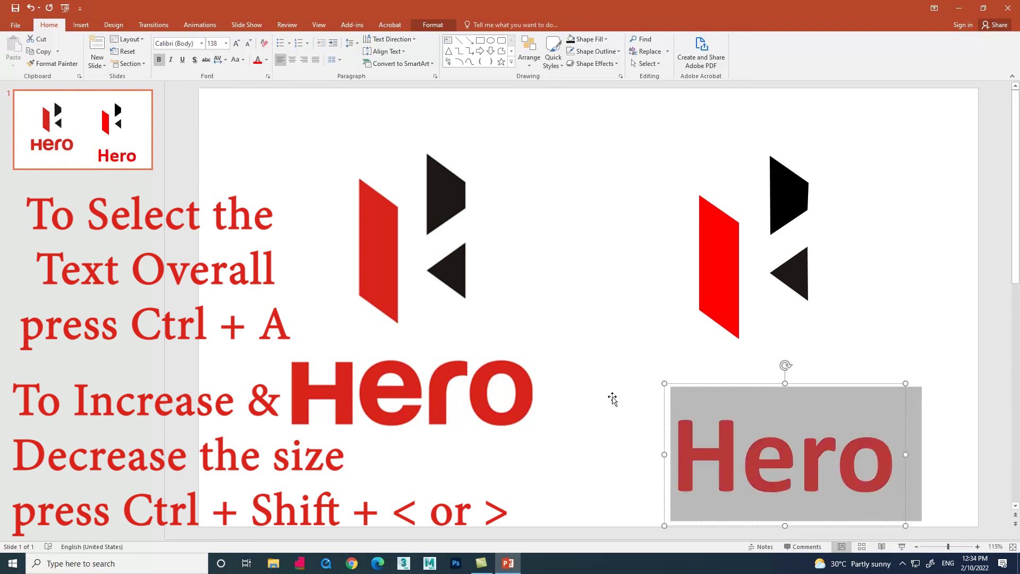
left_click(266, 60)
left_click(266, 142)
left_click(588, 298)
left_click(803, 461)
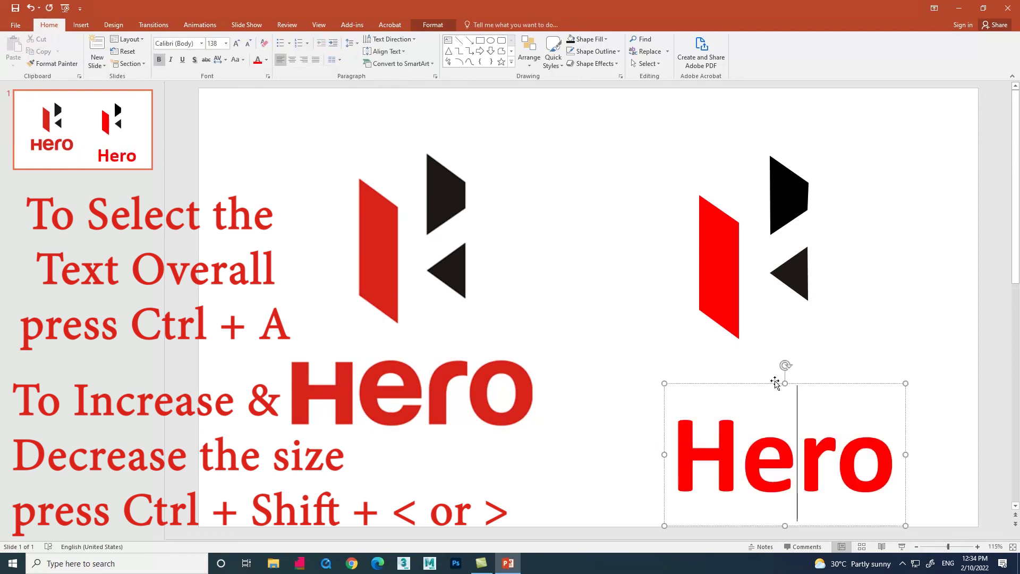
left_click_drag(775, 383, 763, 314)
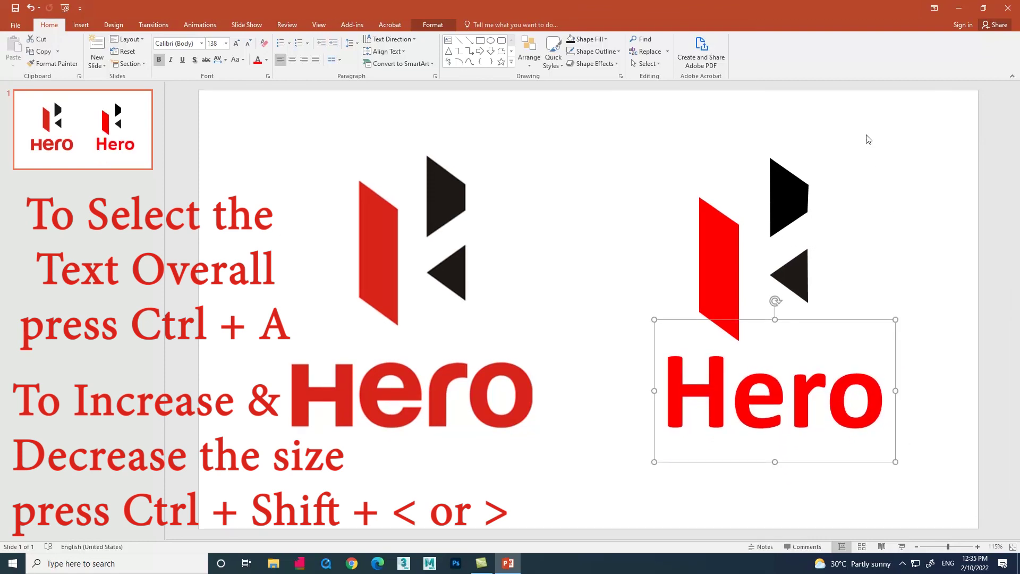
Nudge the three right logo shapes up slightly into alignment, then deselect everything
left_click_drag(868, 134, 630, 334)
left_click_drag(786, 211, 788, 205)
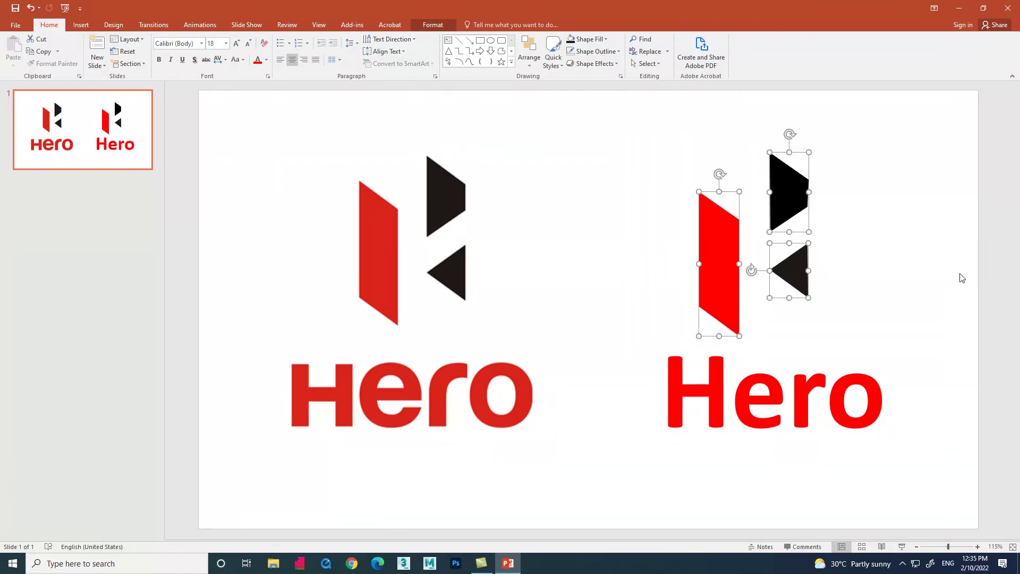
left_click(959, 275)
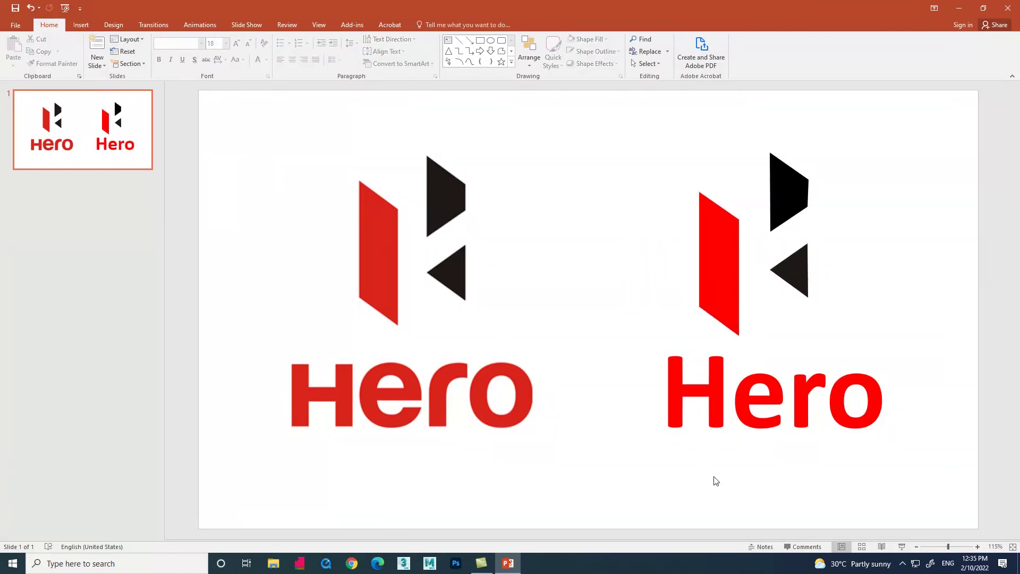